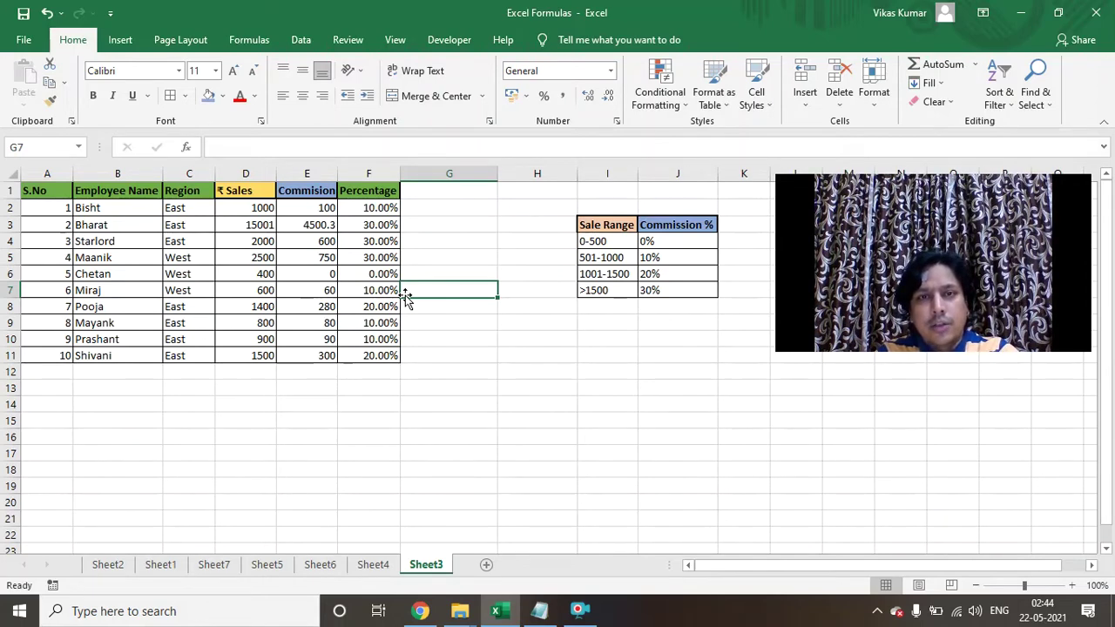
- Review the full extent of the sales table from the Percentage header
key(Up)
key(Up)
key(Up)
key(Left)
key(ctrl+Left)
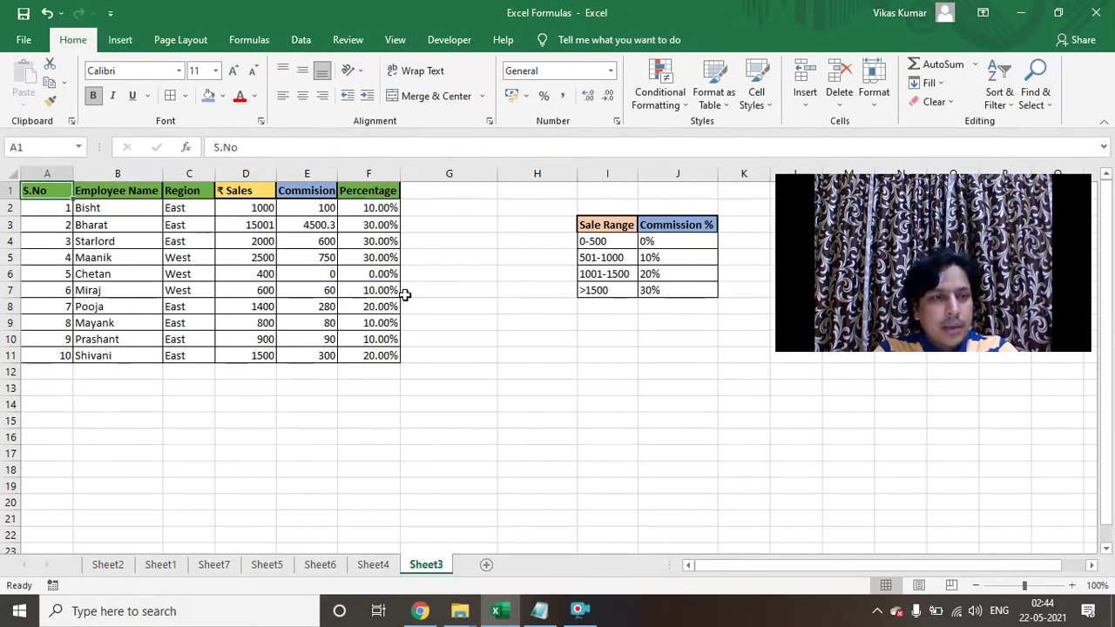
key(ctrl+shift+Down)
key(ctrl+shift+Right)
key(ctrl+Home)
- Step across the columns from Employee Name through Sales to Commision
key(Right)
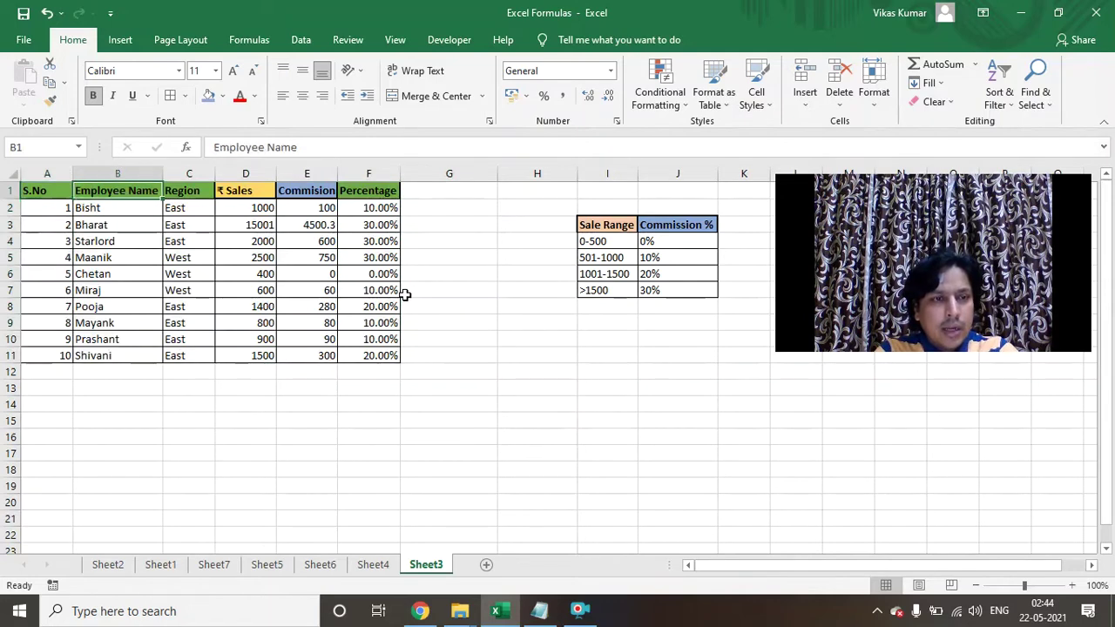
key(ctrl+space)
key(Right)
key(ctrl+space)
key(Right)
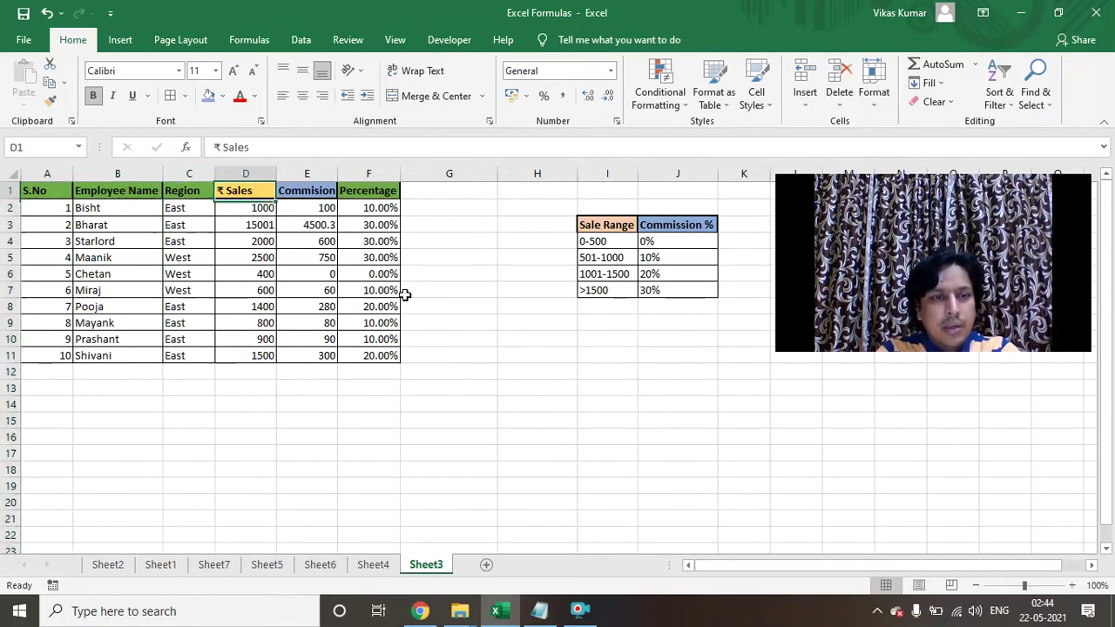
key(ctrl+space)
key(Right)
key(ctrl+space)
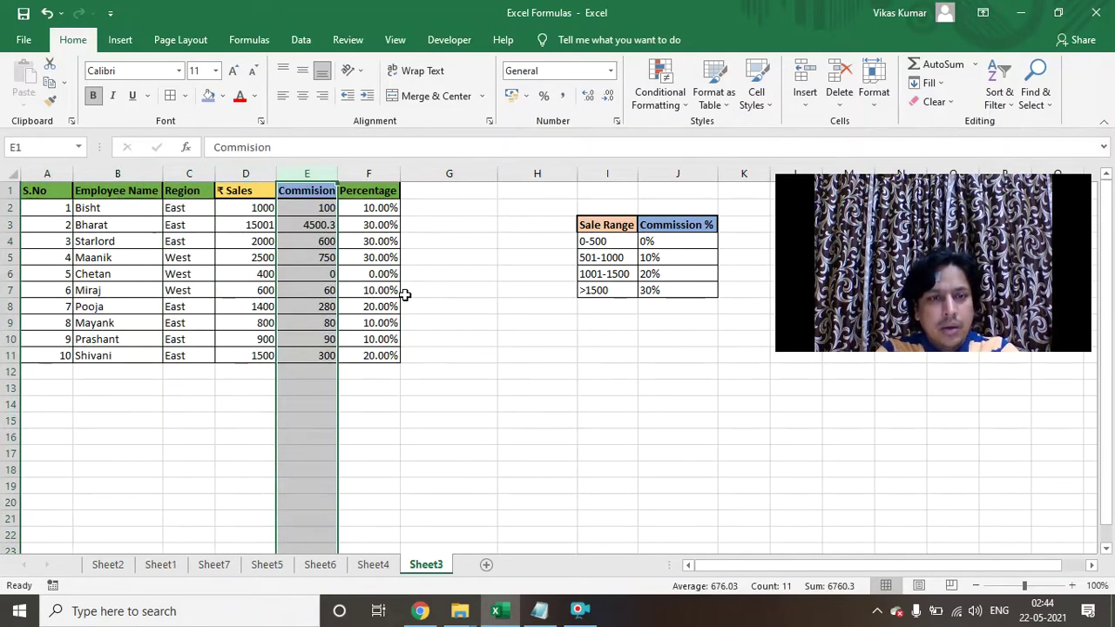
- Select E2:F11 and delete the Commision and Percentage values
key(Right)
key(ctrl+space)
key(Down)
key(ctrl+shift+Down)
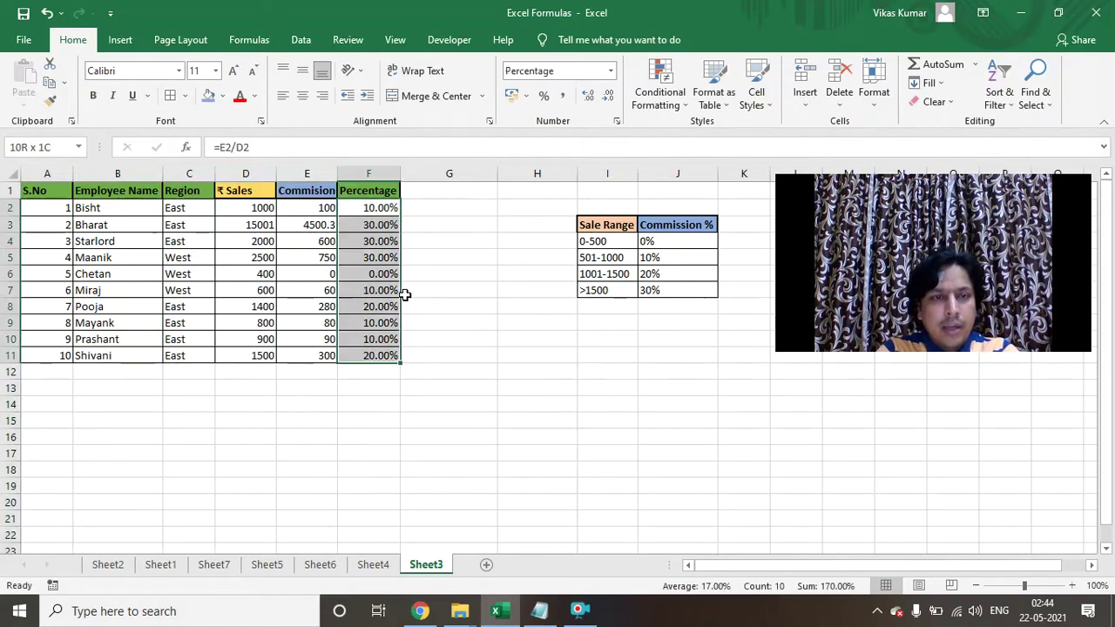
key(shift+Left)
key(Delete)
key(ctrl+Up)
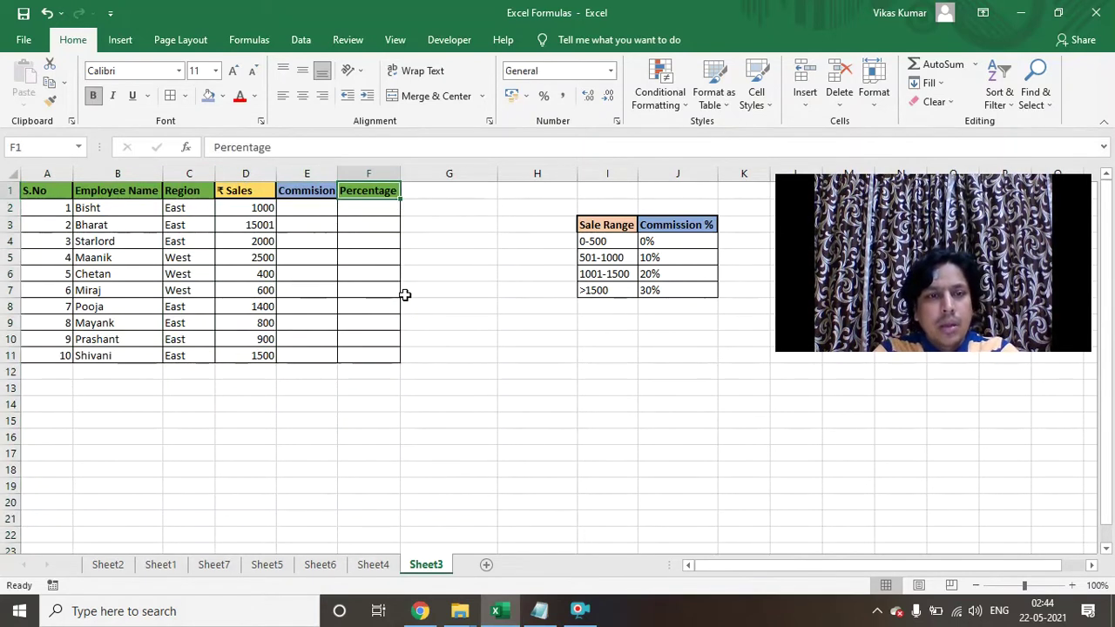
key(ctrl+Left)
key(Right)
key(Right)
key(Right)
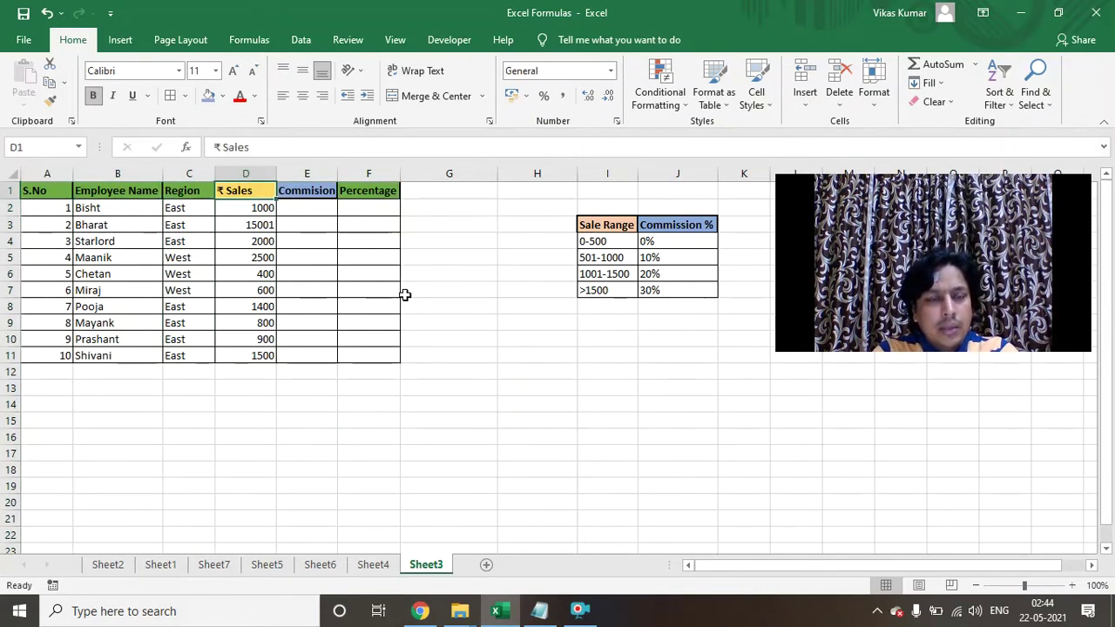
key(ctrl+shift+Down)
key(ctrl+Up)
key(Right)
key(Down)
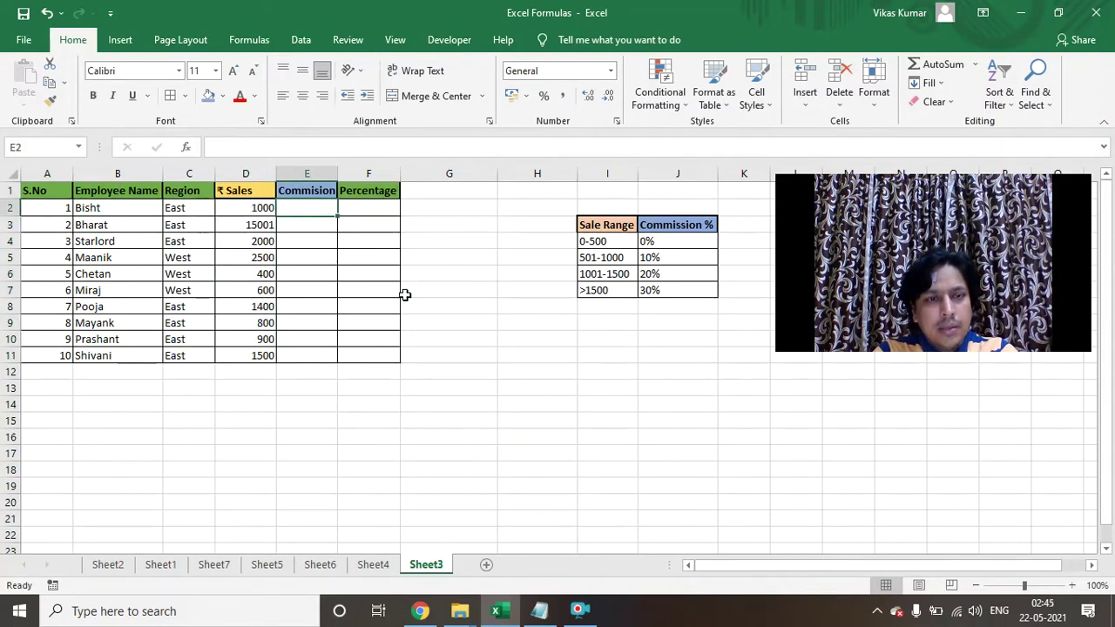
key(Left)
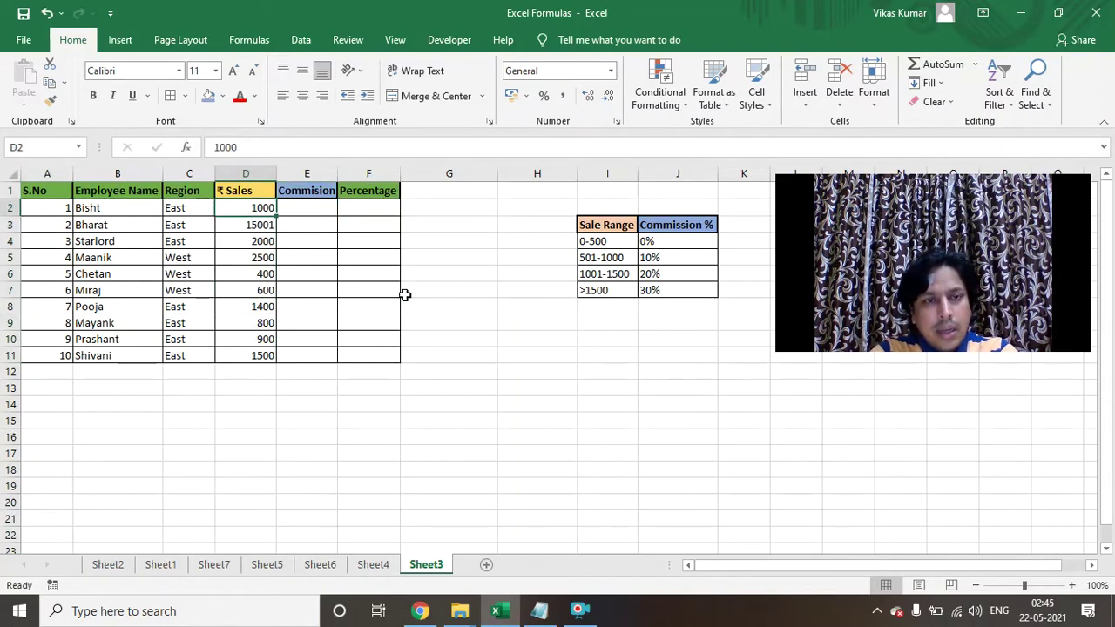
click(600, 223)
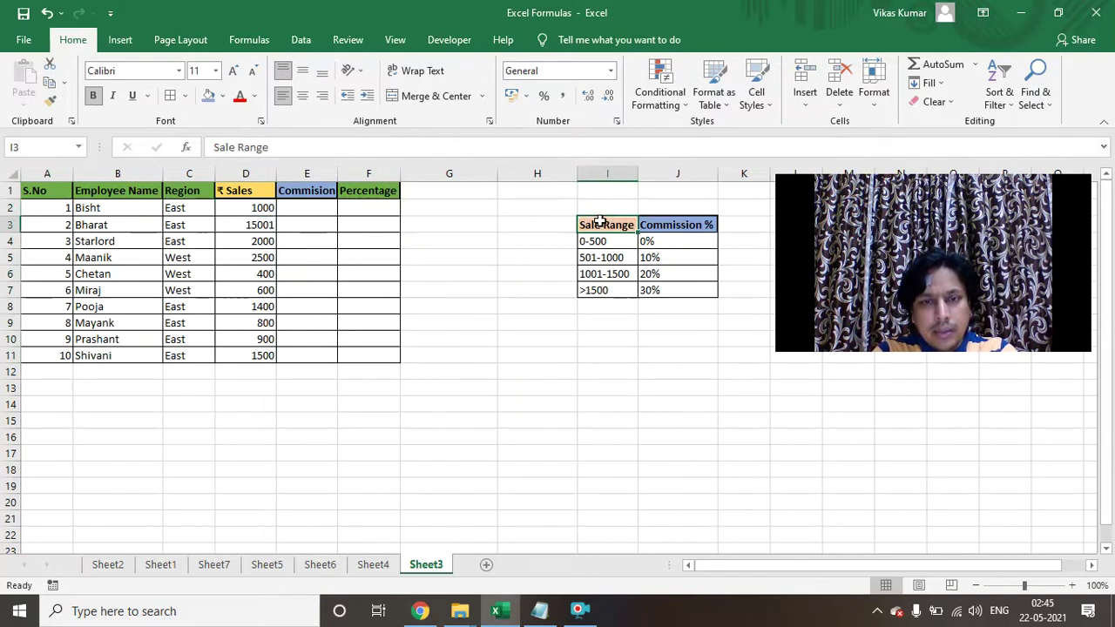
key(ctrl+shift+Down)
key(Right)
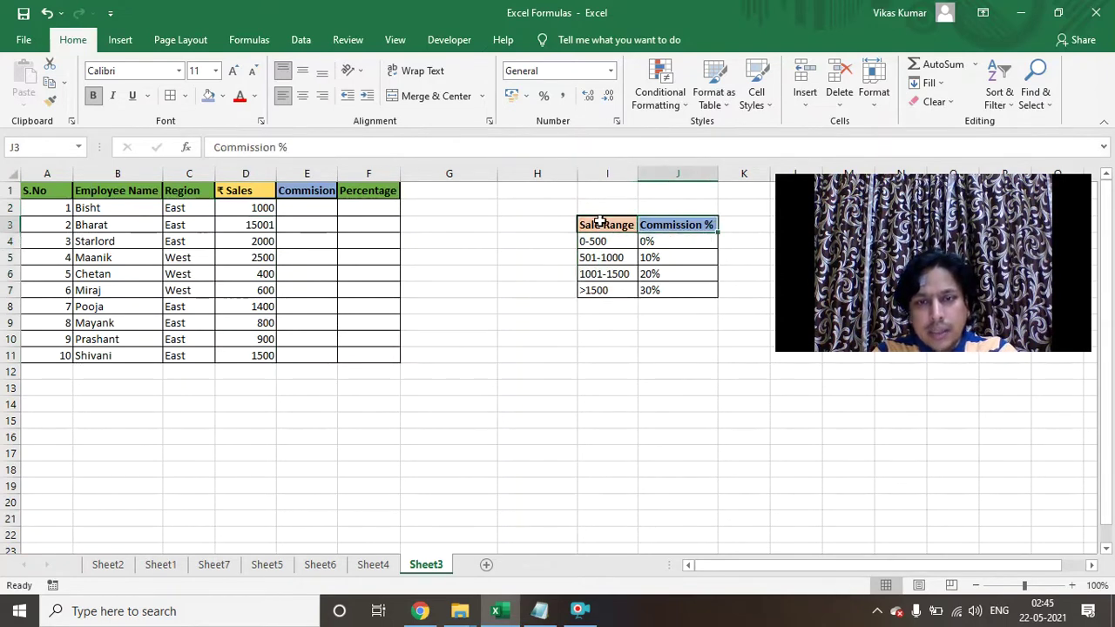
key(ctrl+shift+Down)
key(ctrl+shift+Up)
key(Left)
key(Left)
key(Down)
key(Right)
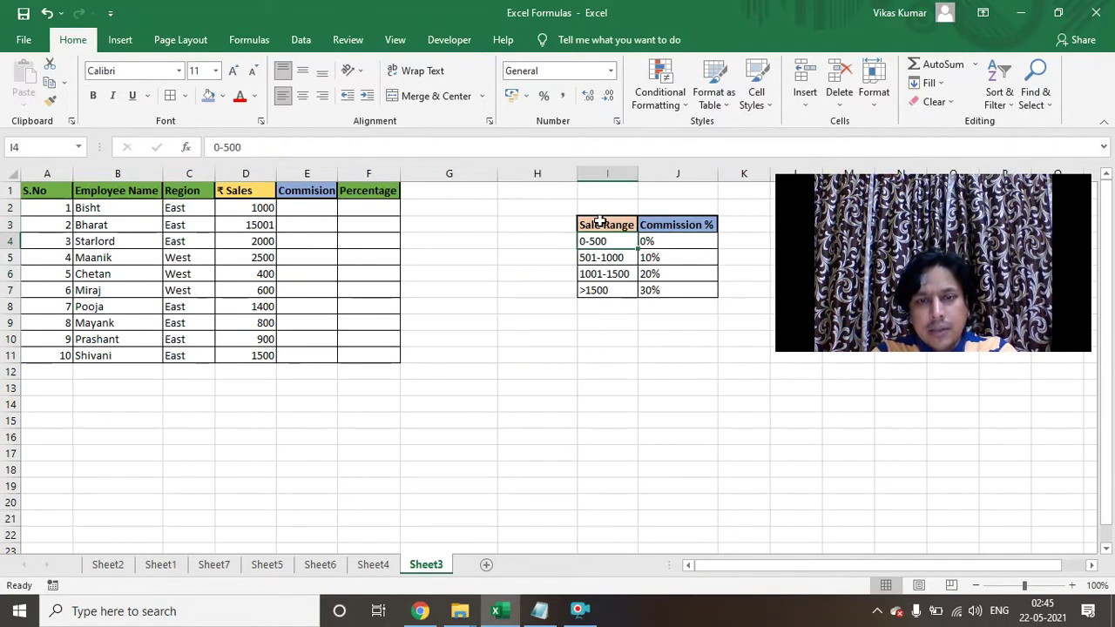
key(Right)
key(Down)
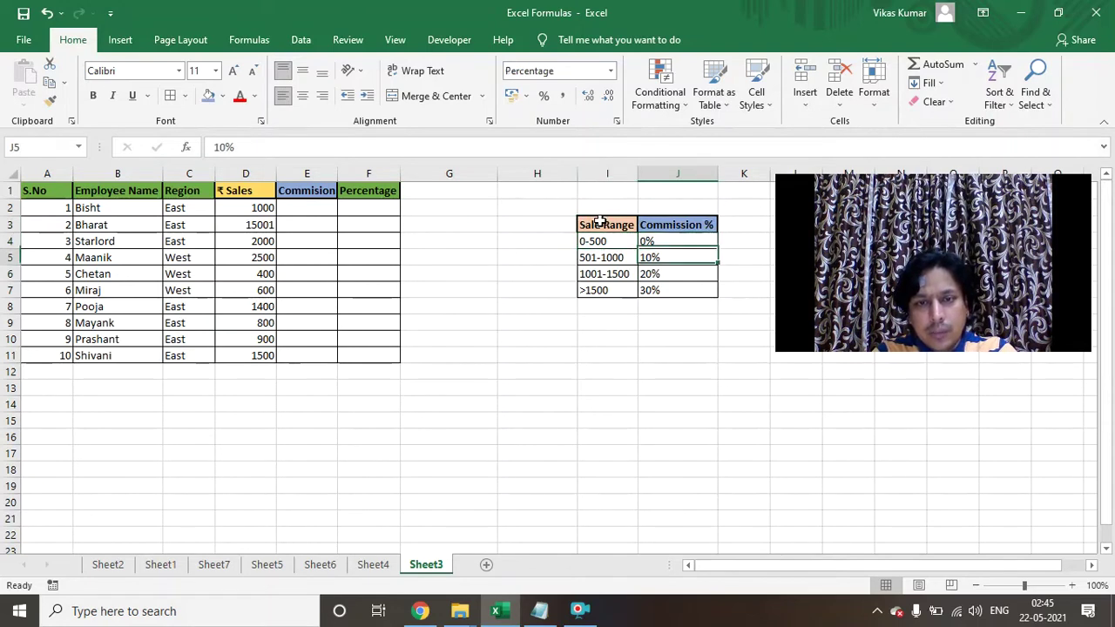
key(Left)
key(Right)
key(Down)
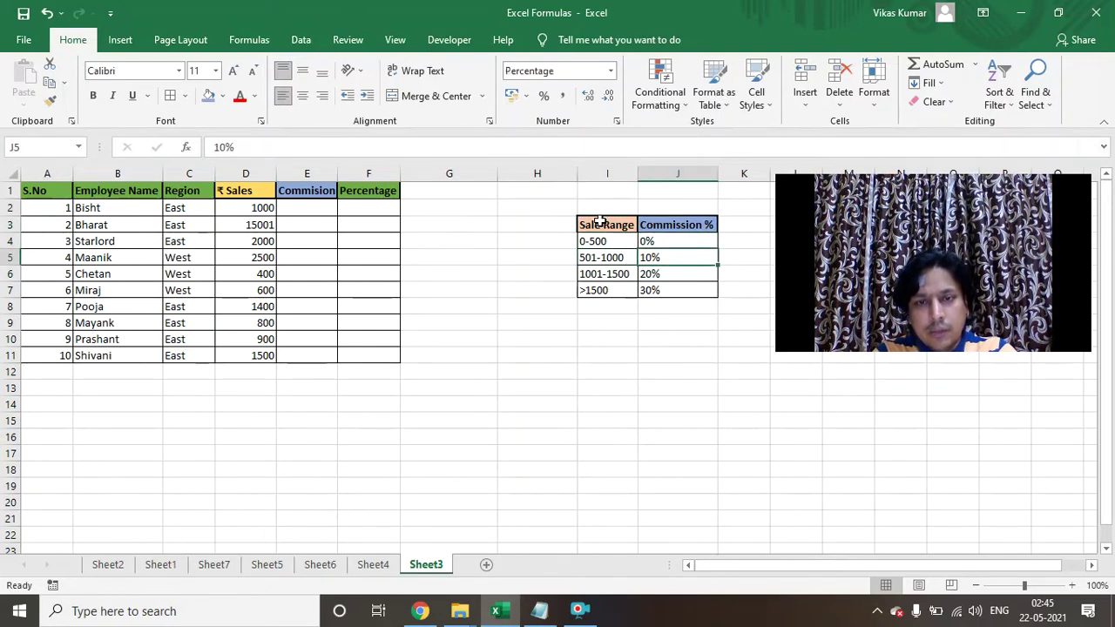
key(Left)
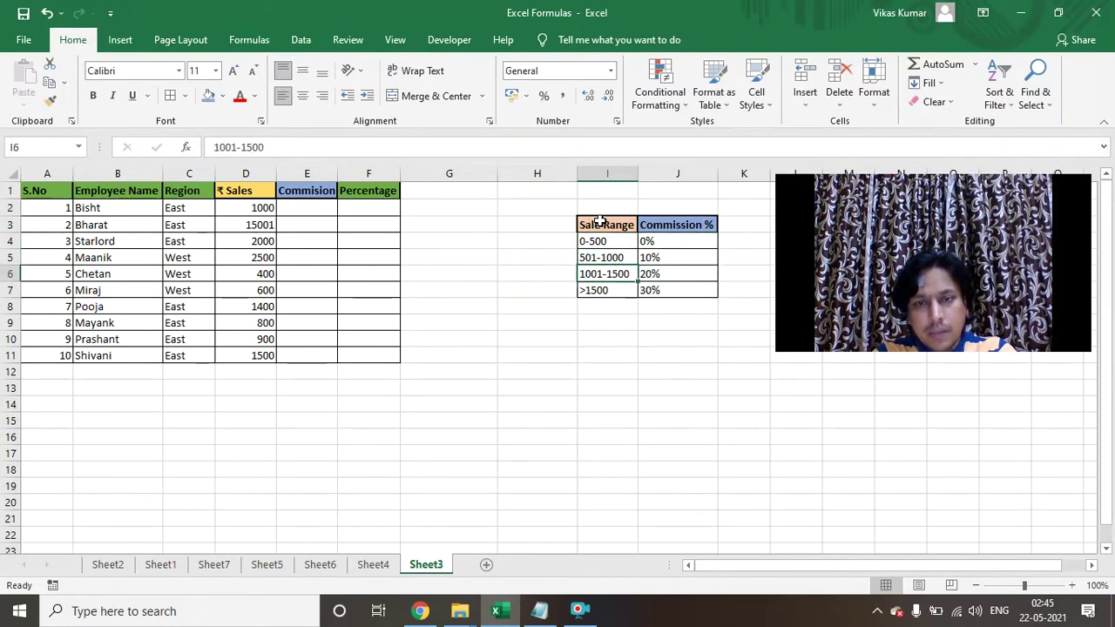
key(Right)
key(Left)
key(Down)
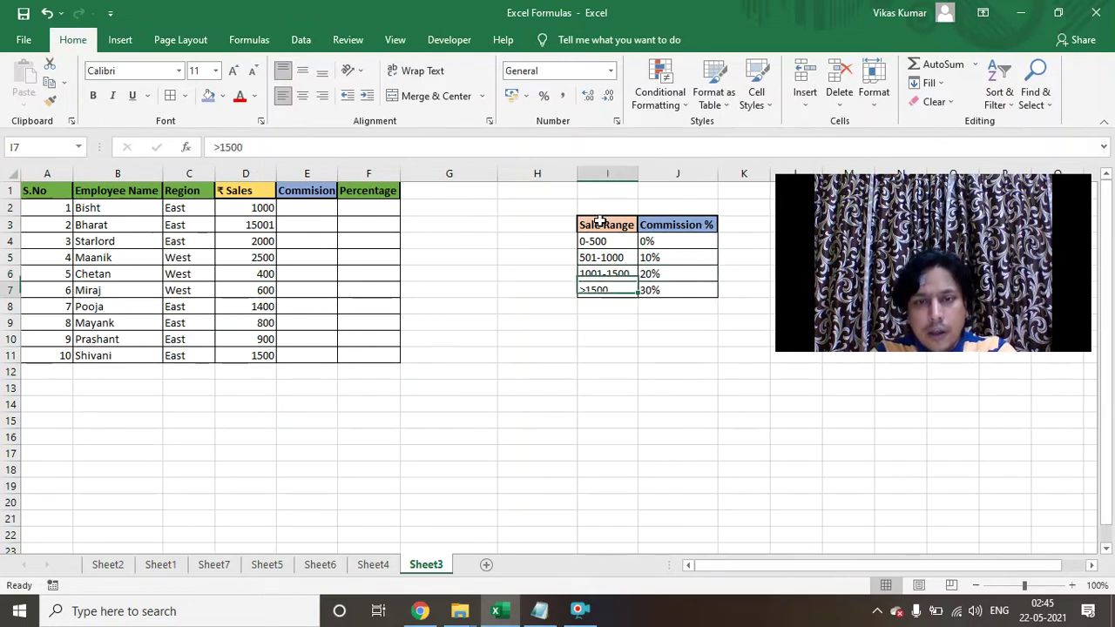
key(Right)
key(Left)
key(Left)
key(Left)
key(Left)
key(Left)
key(Up)
key(Up)
key(Up)
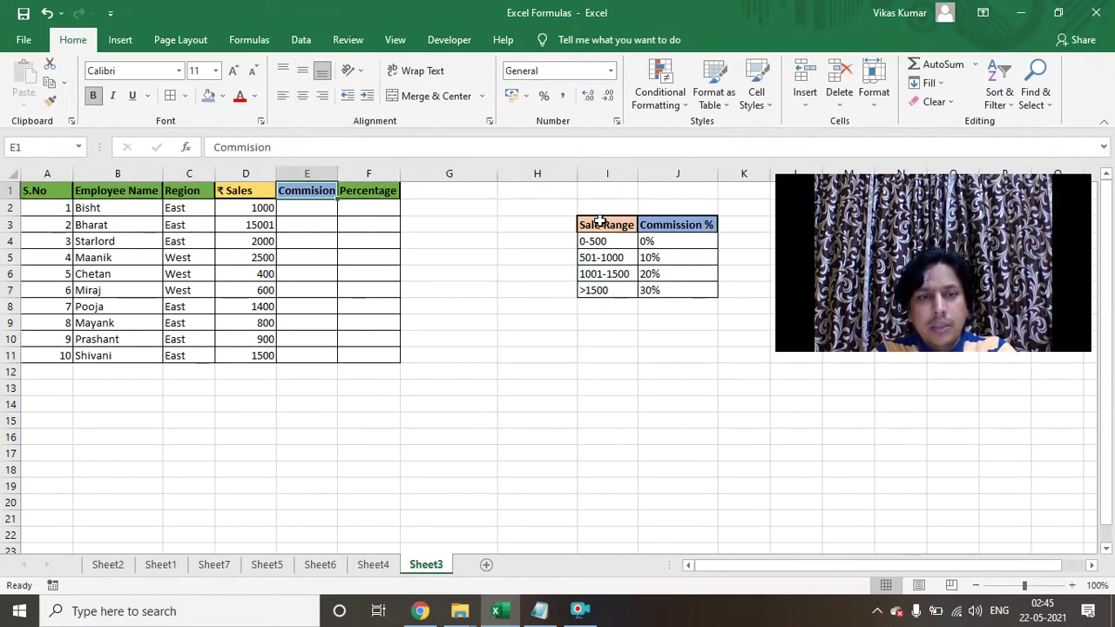
key(Down)
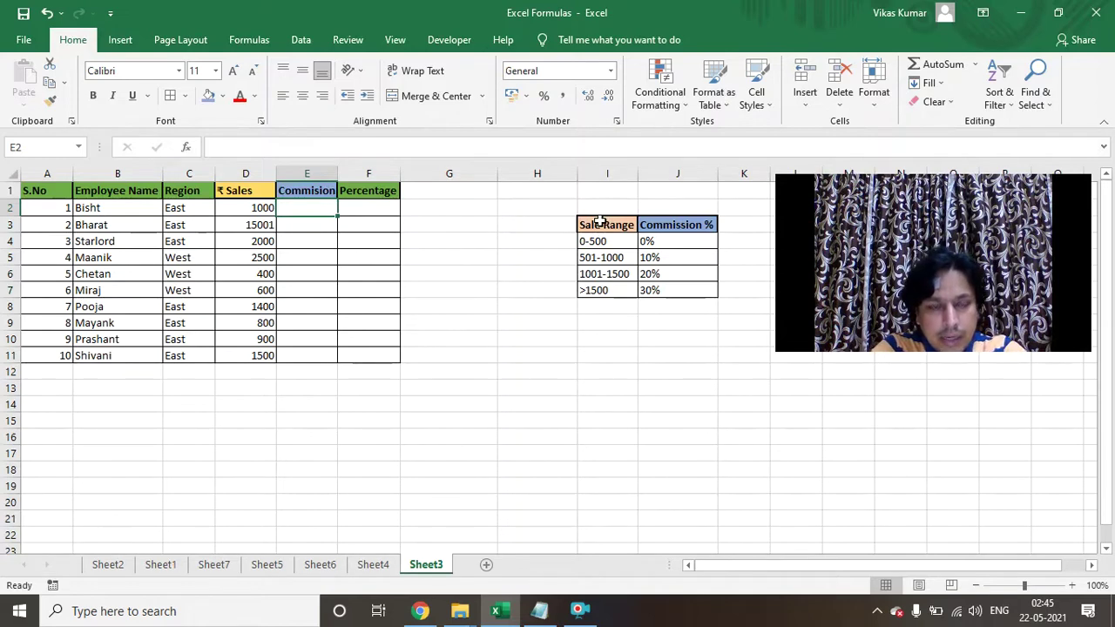
- Type =IF(D2>1500,D2*30% into E2, referencing the sales cell D2
text(=)
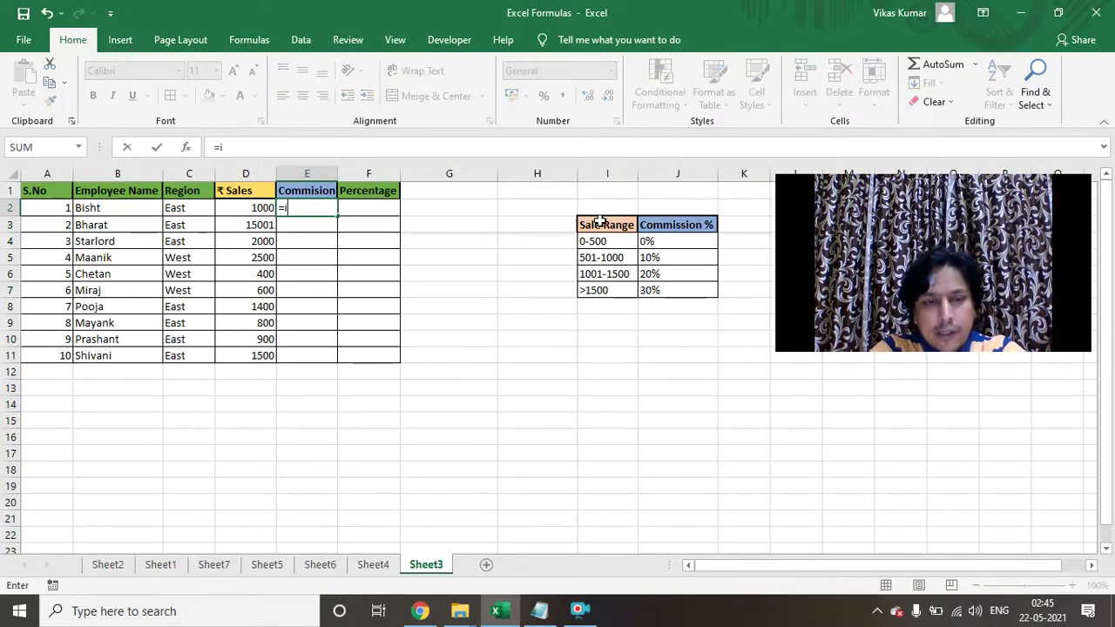
text(if)
key(Tab)
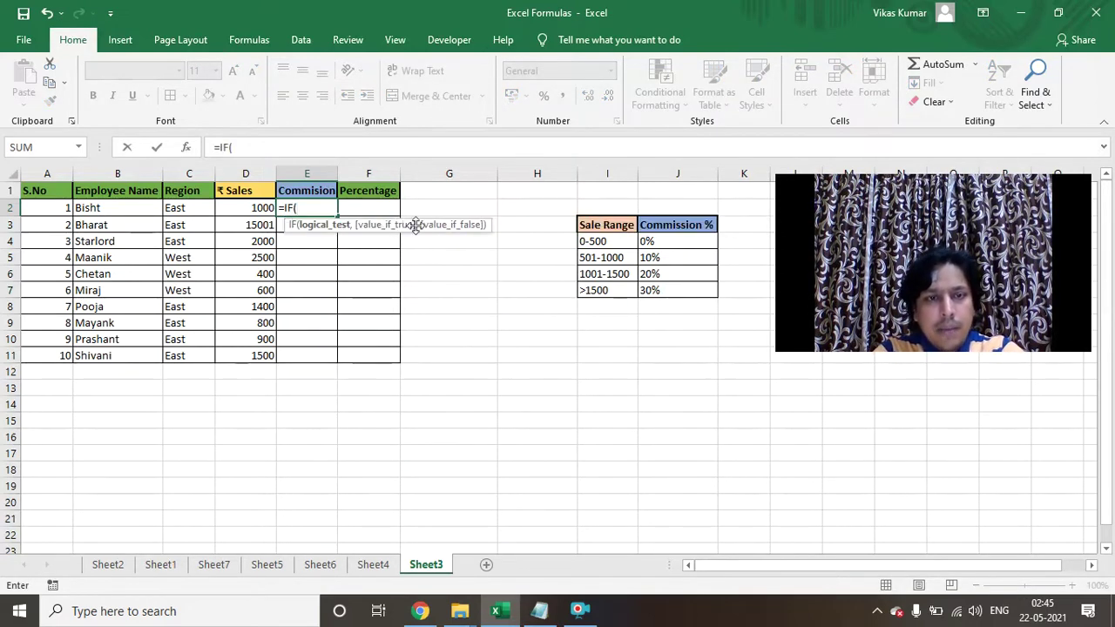
click(257, 207)
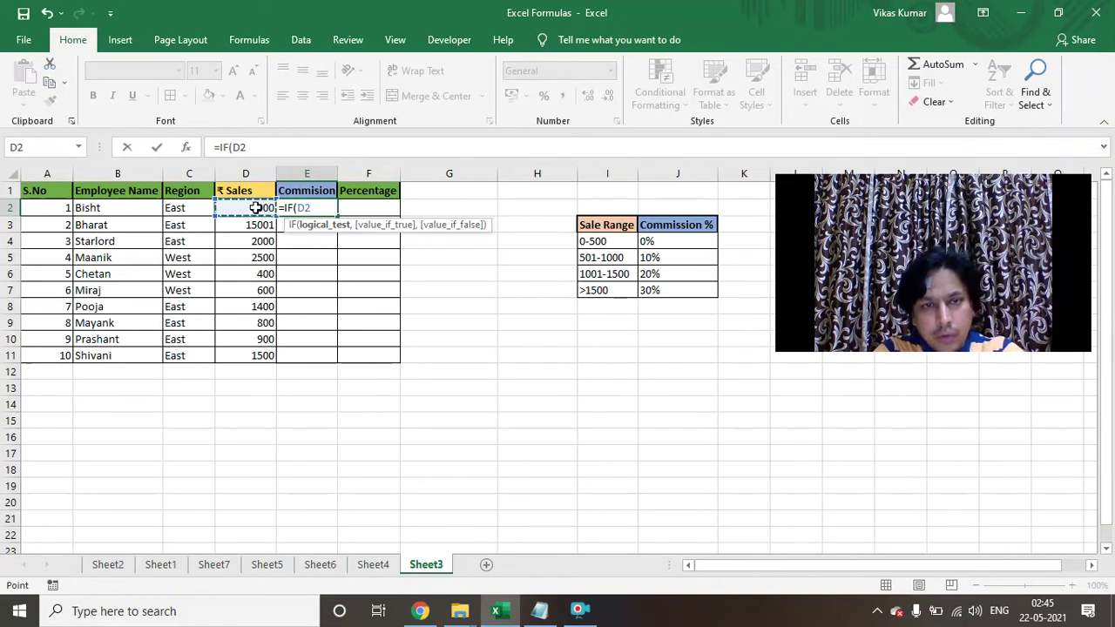
text(>)
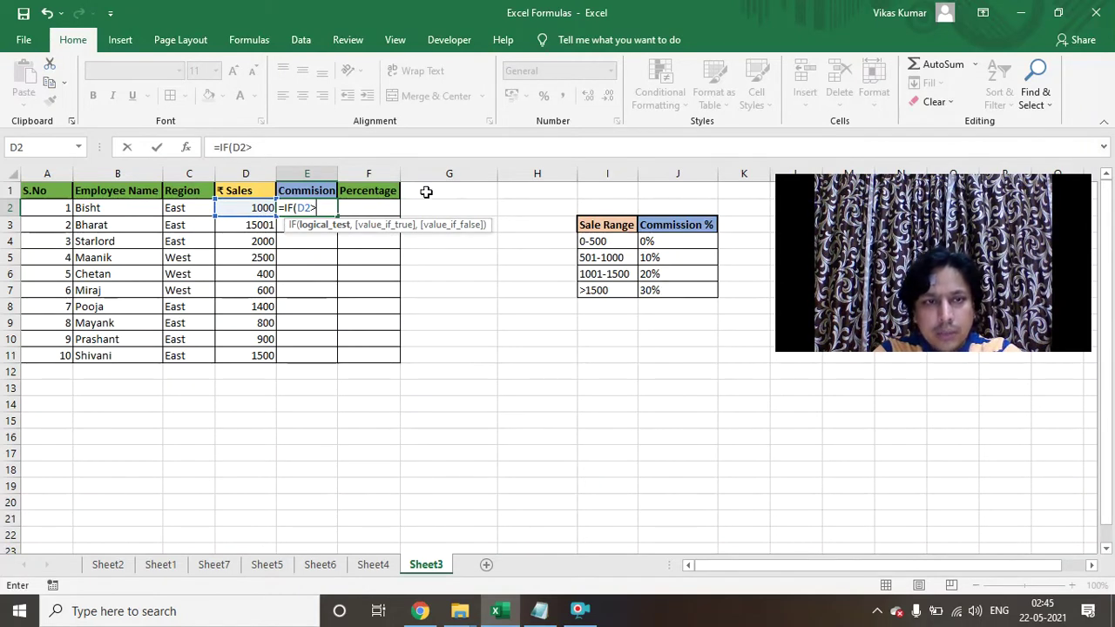
click(319, 145)
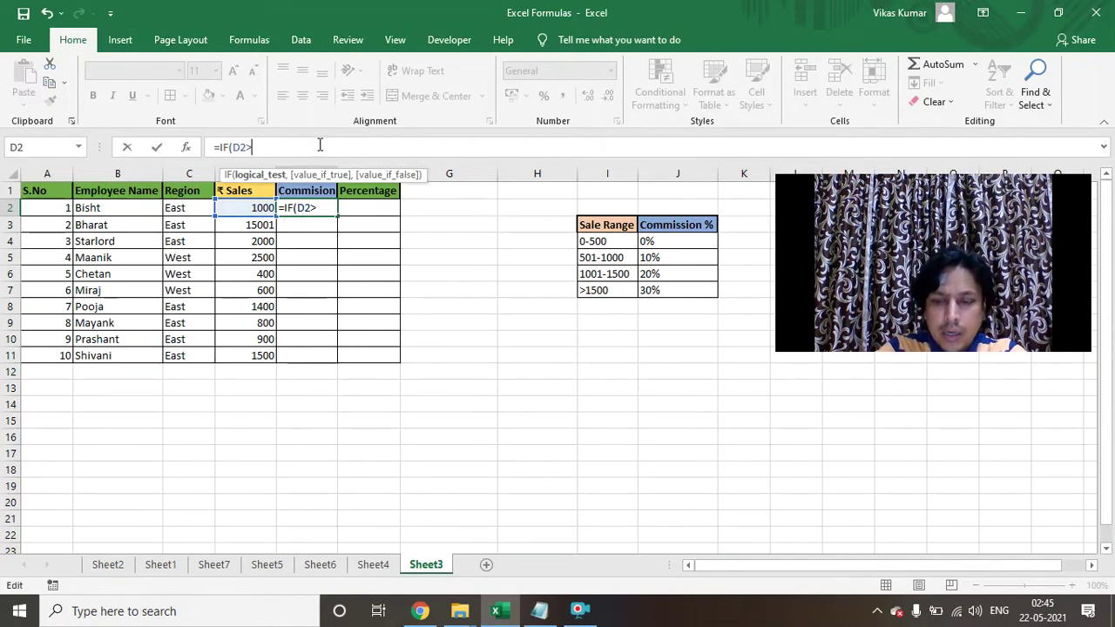
text(1500)
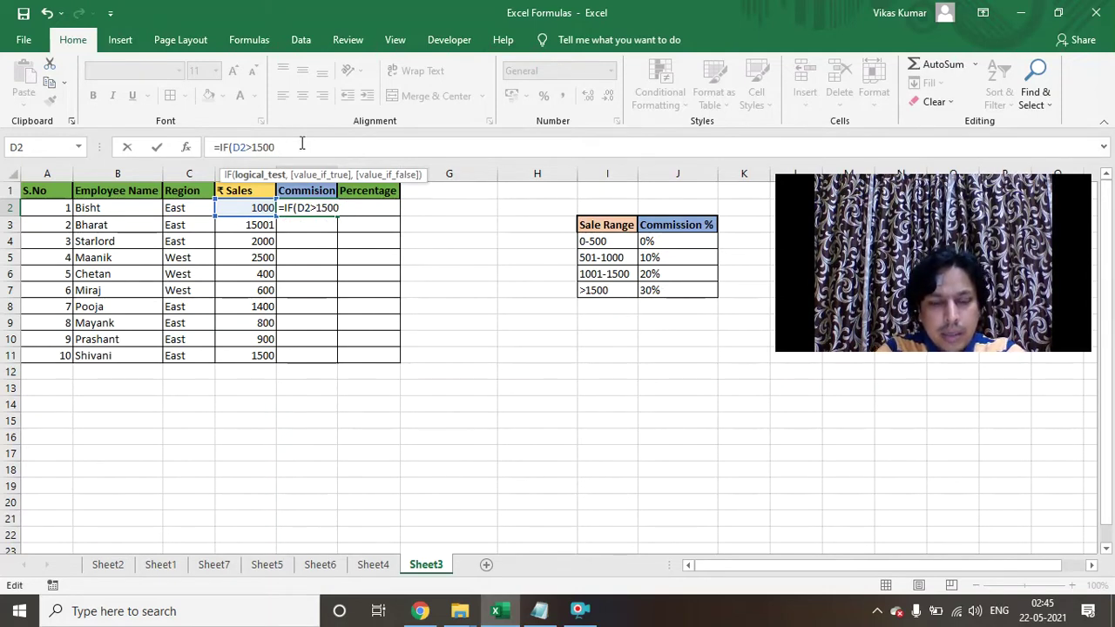
text(,)
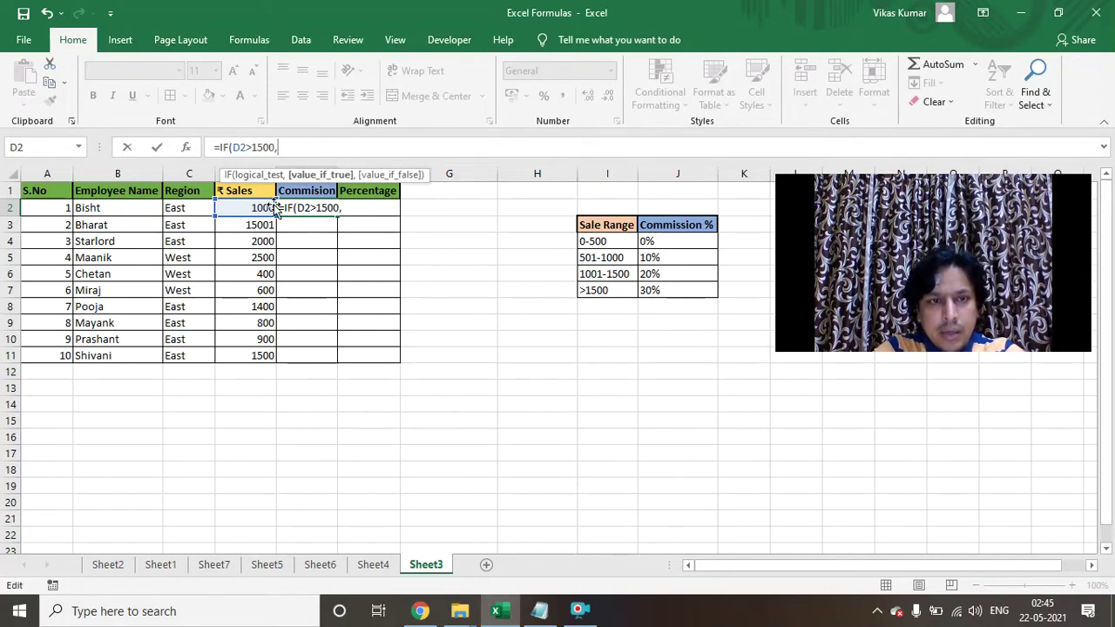
click(261, 210)
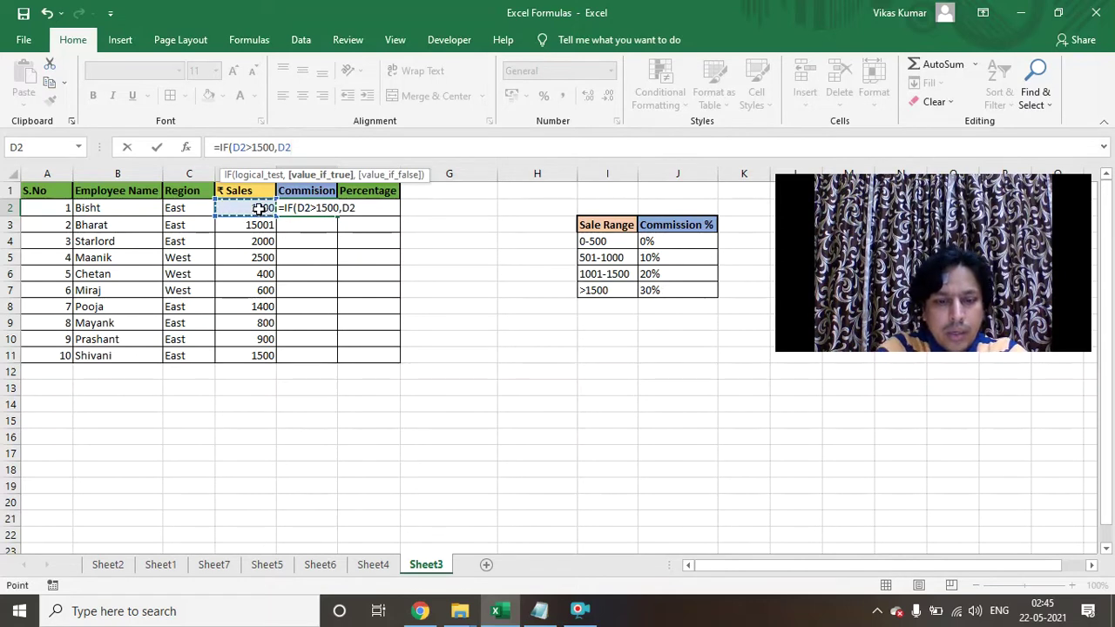
text(*30)
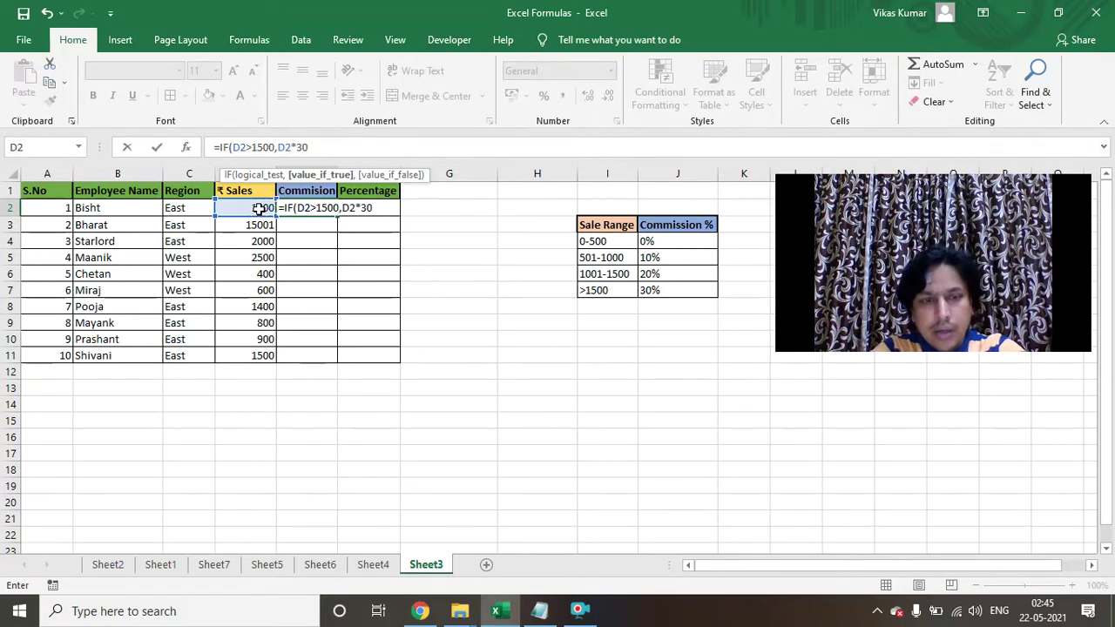
text(%)
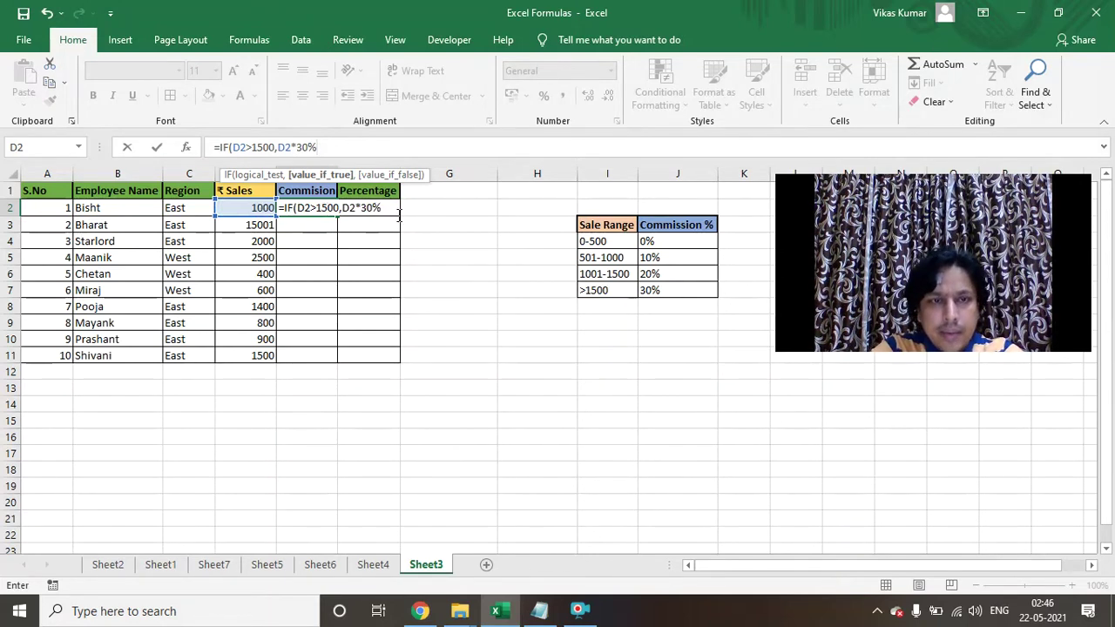
- Nest the second tier IF(D2>1000,D2*20% into E2's formula
text(,i)
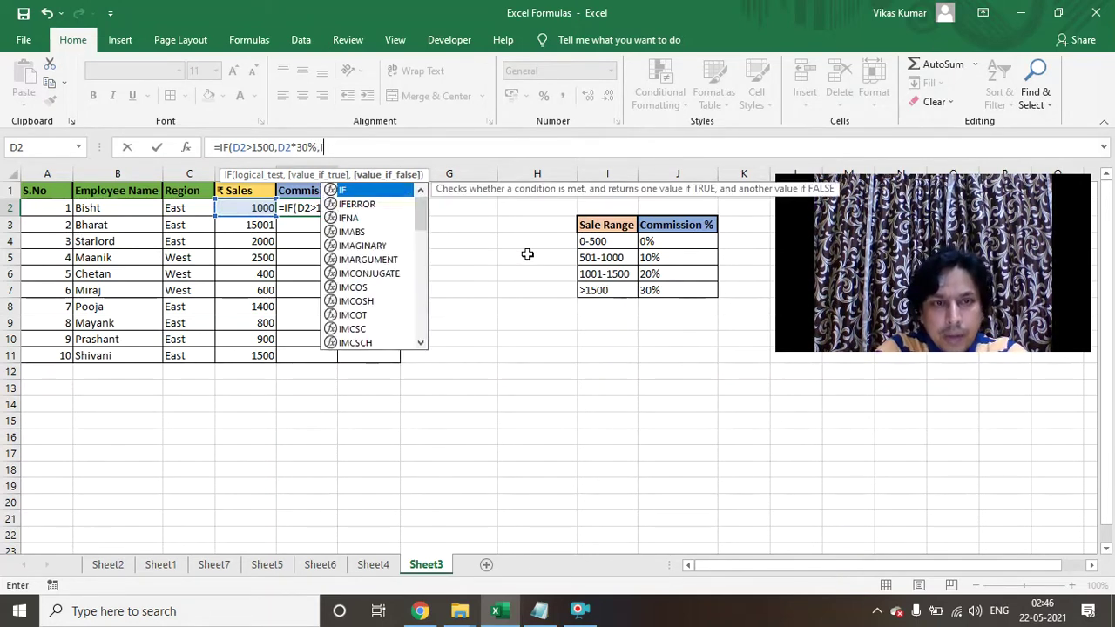
text(f)
key(Tab)
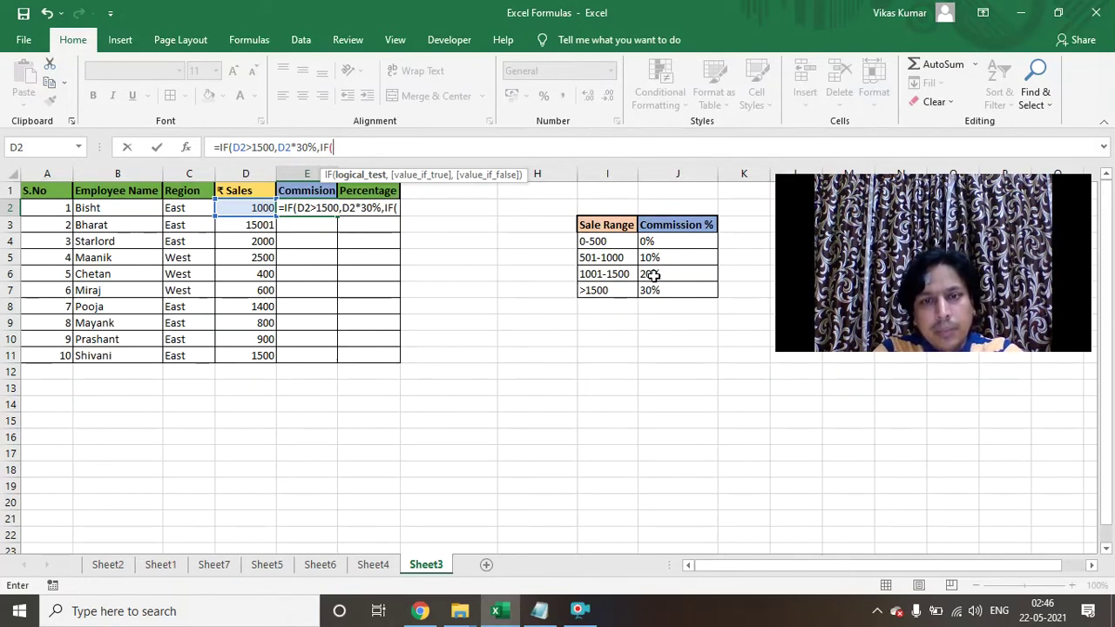
click(258, 206)
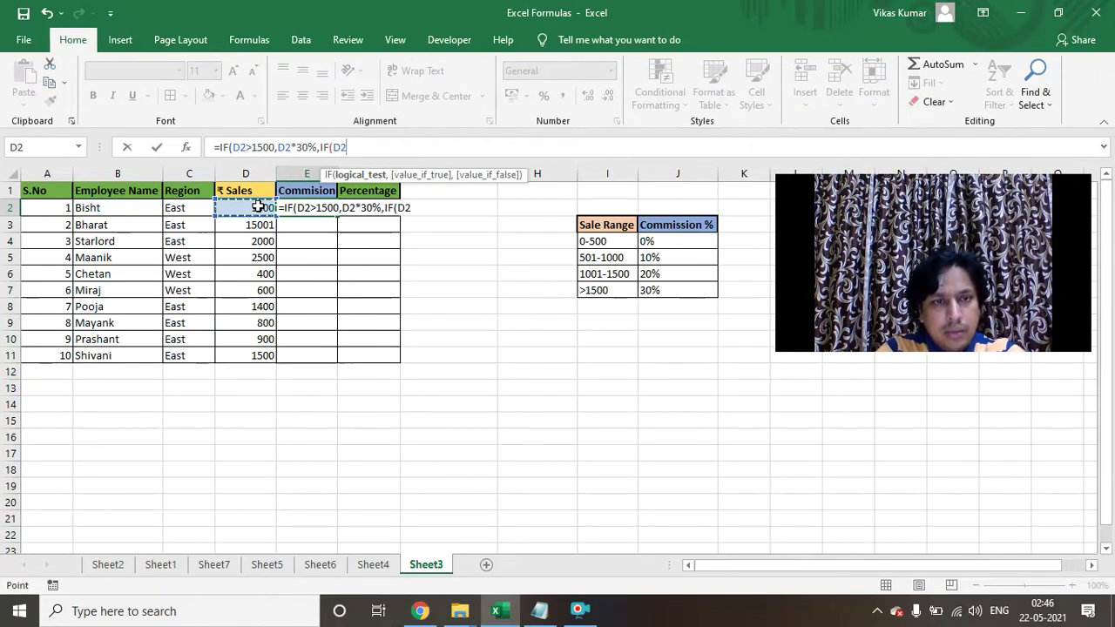
text(>)
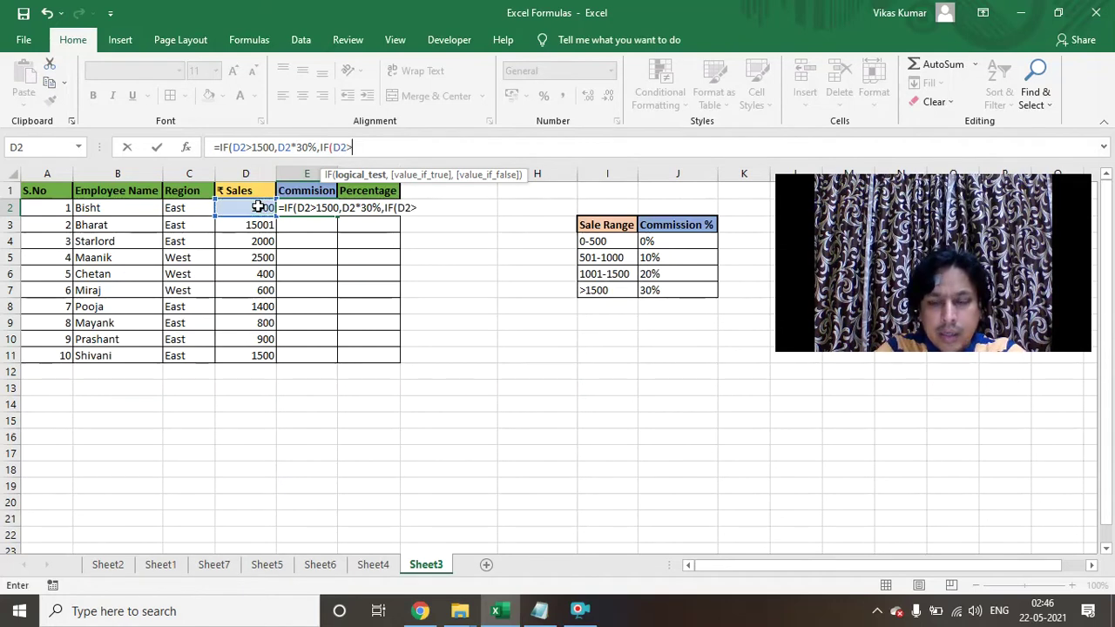
text(1000)
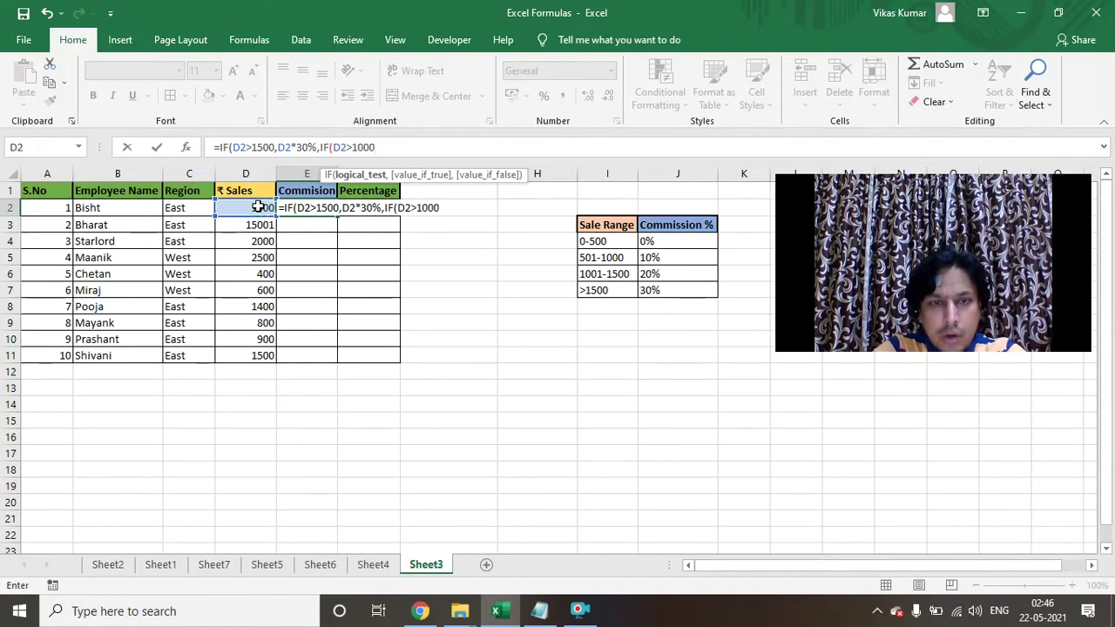
text(,)
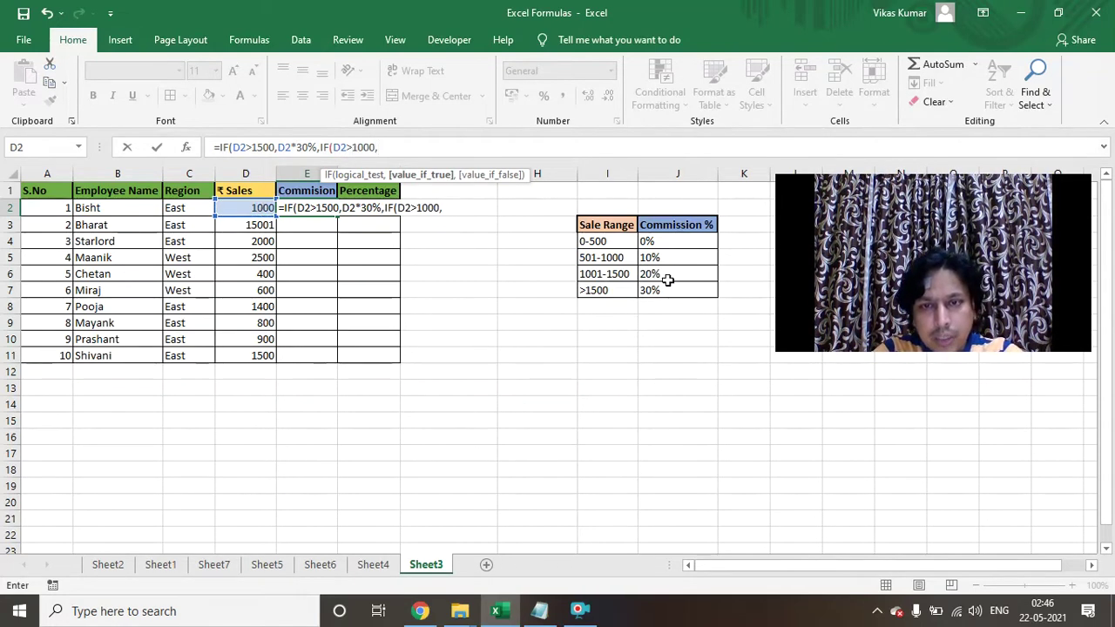
click(252, 207)
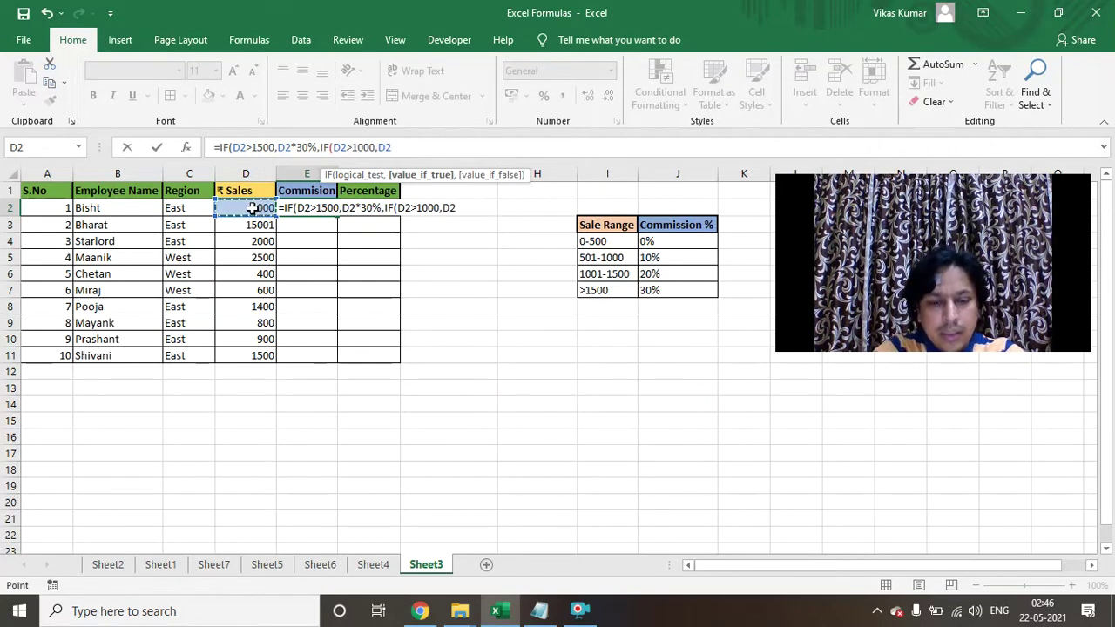
text(*20)
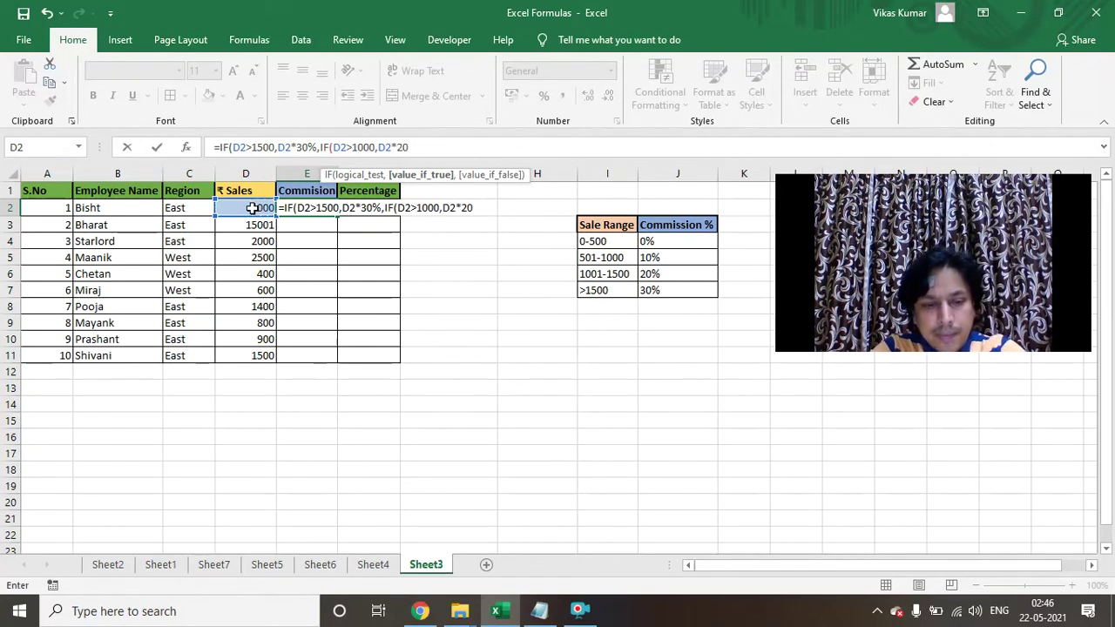
text(%)
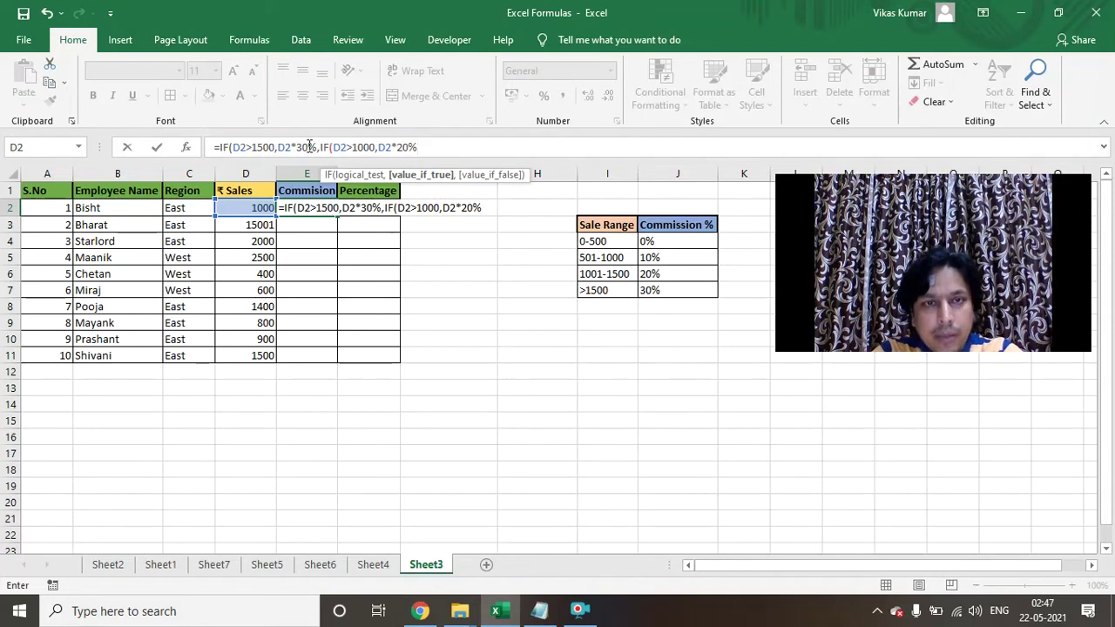
- Add the third tier IF(D2>500,D2*10% to the formula
text(,)
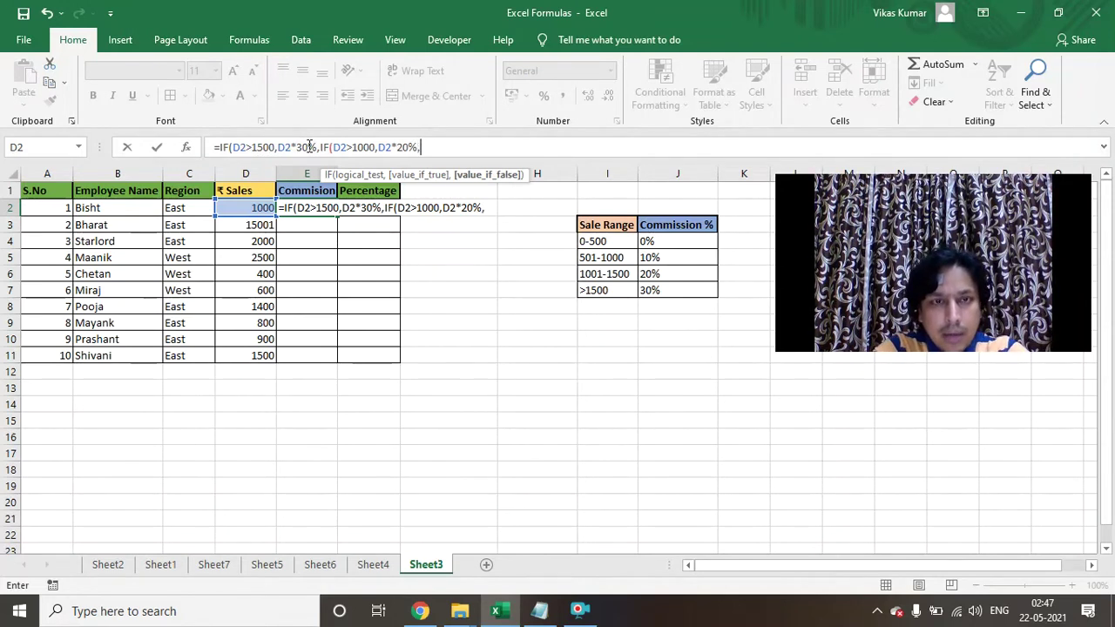
text(IF()
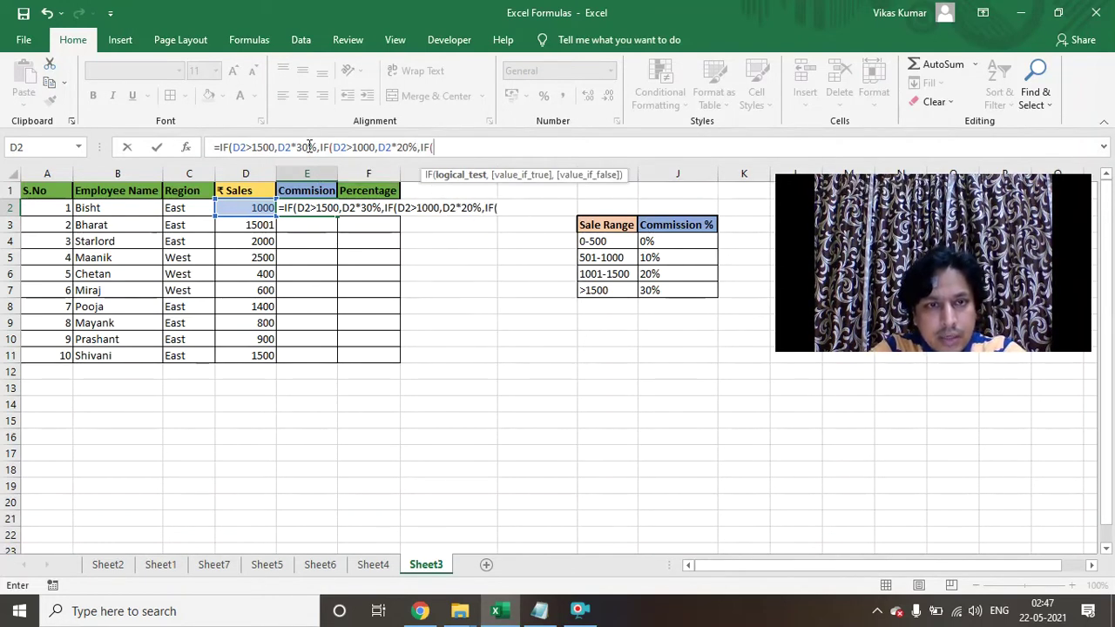
click(249, 207)
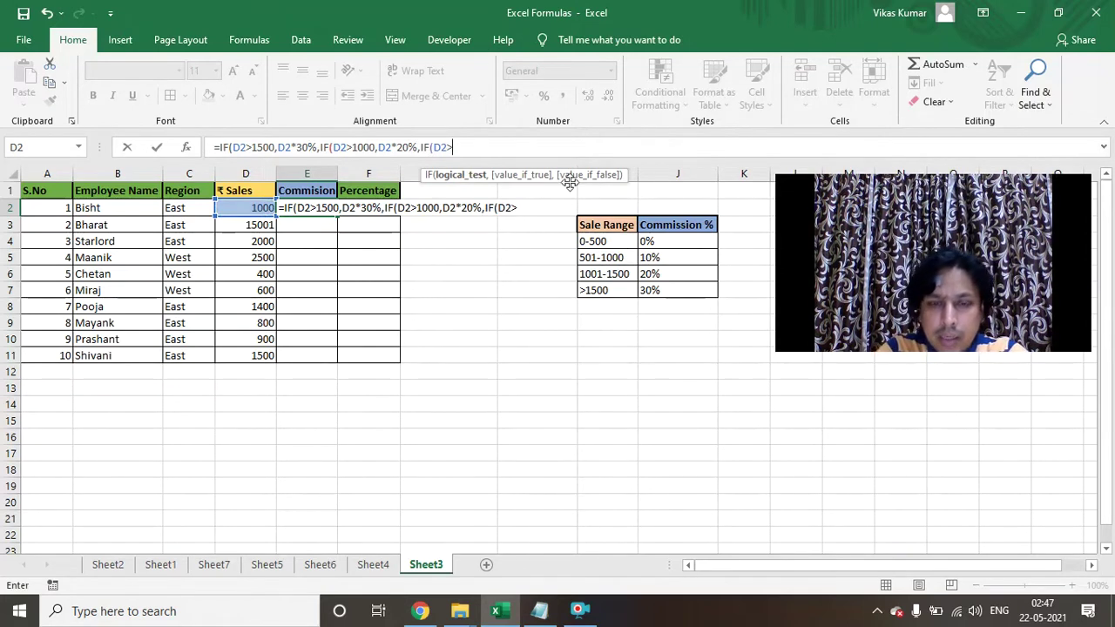
click(510, 147)
text(500)
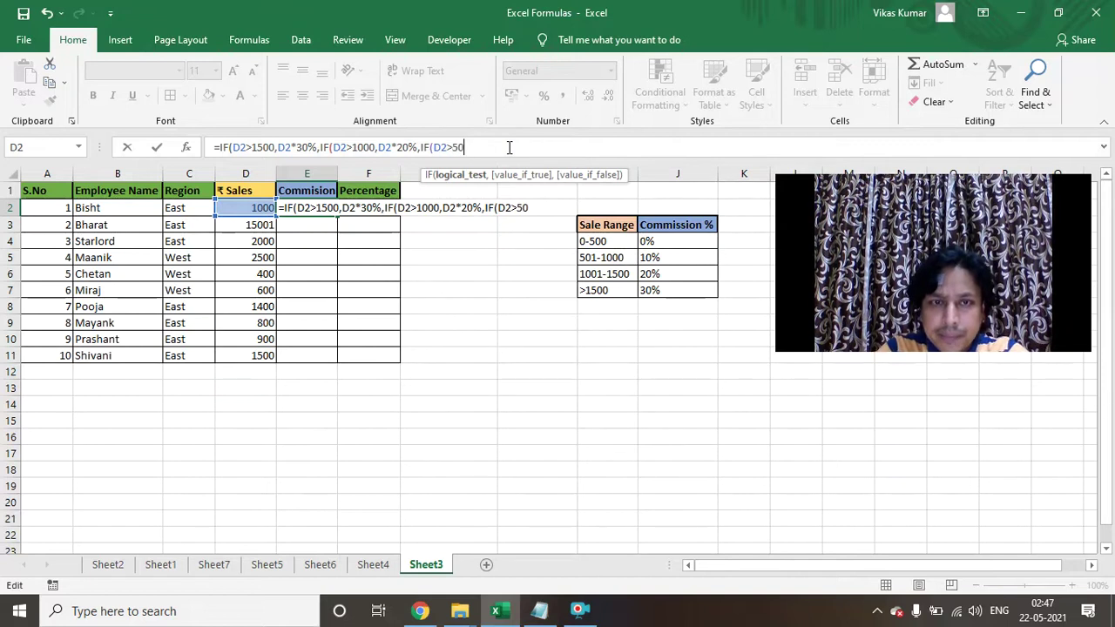
text(,)
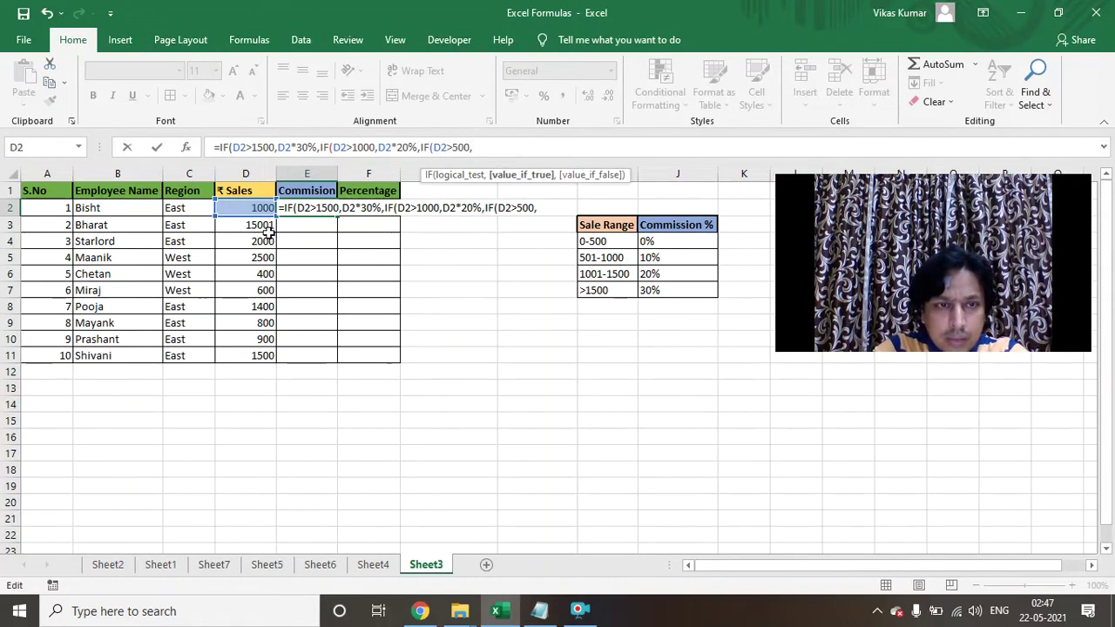
click(239, 209)
text(*)
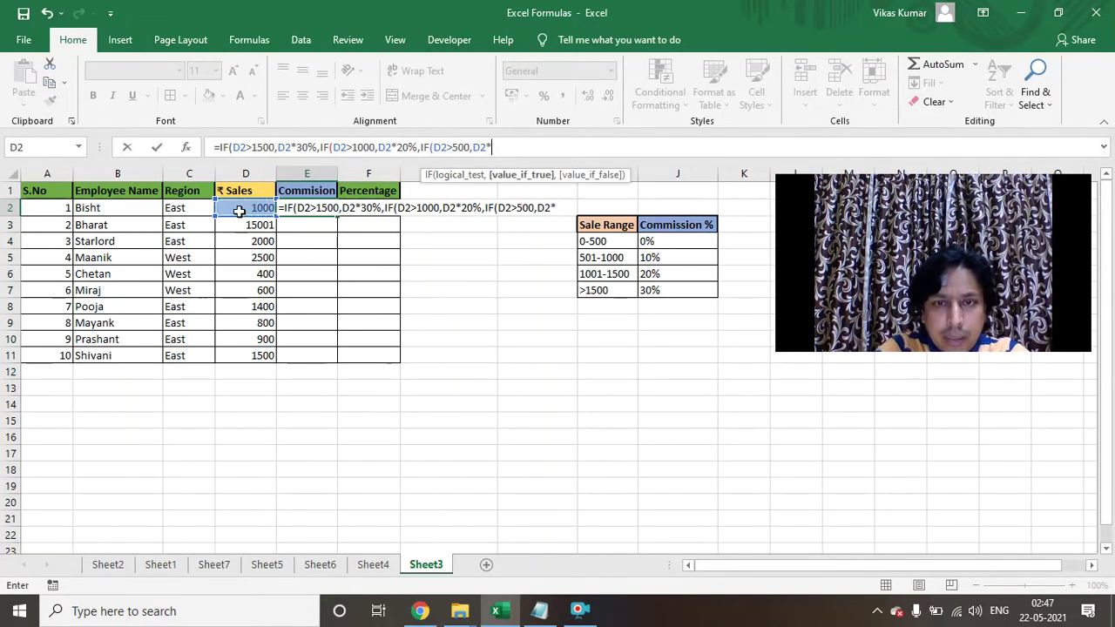
text(10)
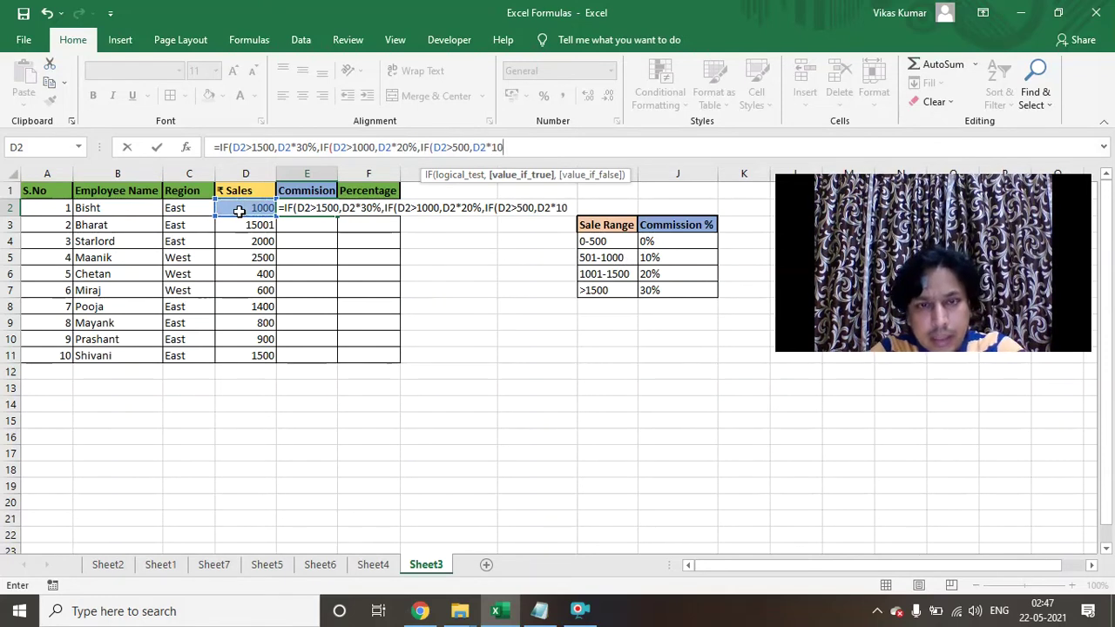
text(%)
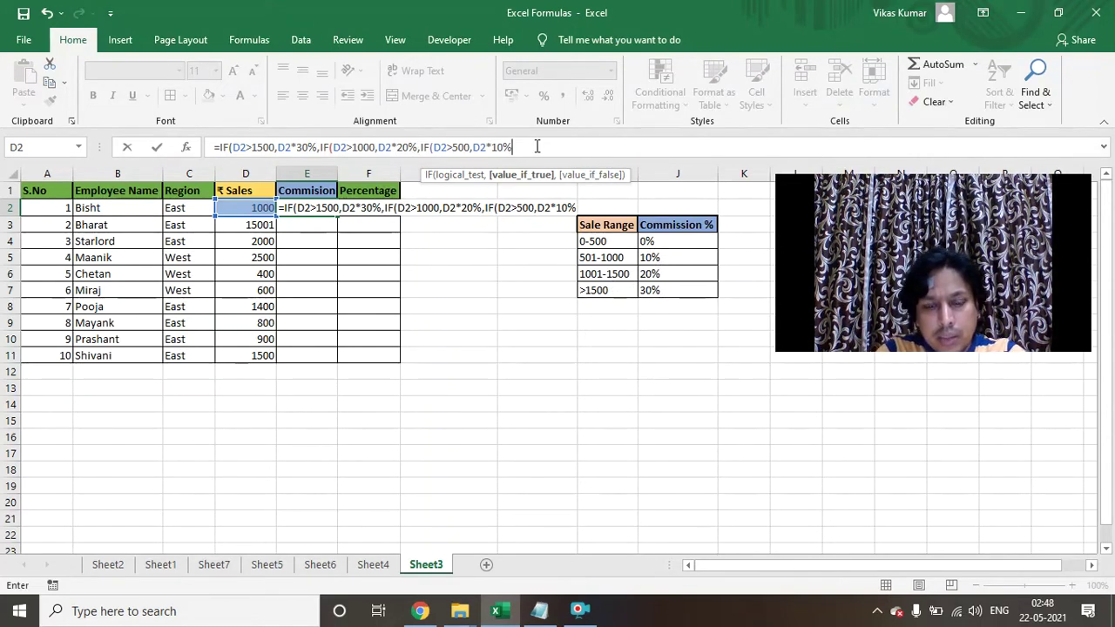
- Finish with the D2*0% fallback, close the parentheses and enter the formula
text(,)
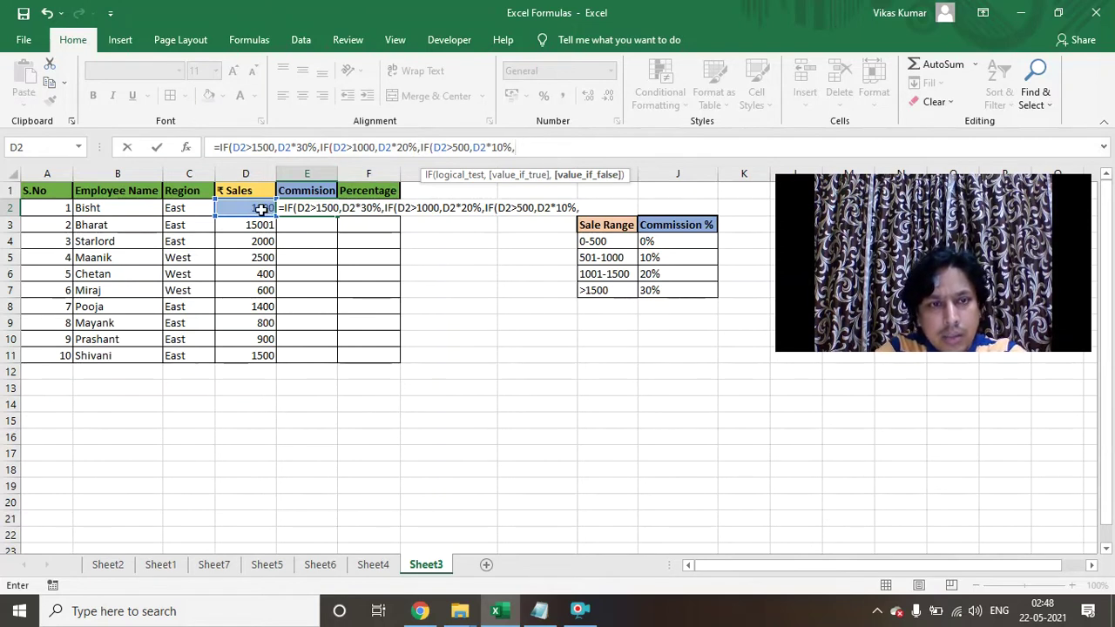
click(261, 209)
text(*0)
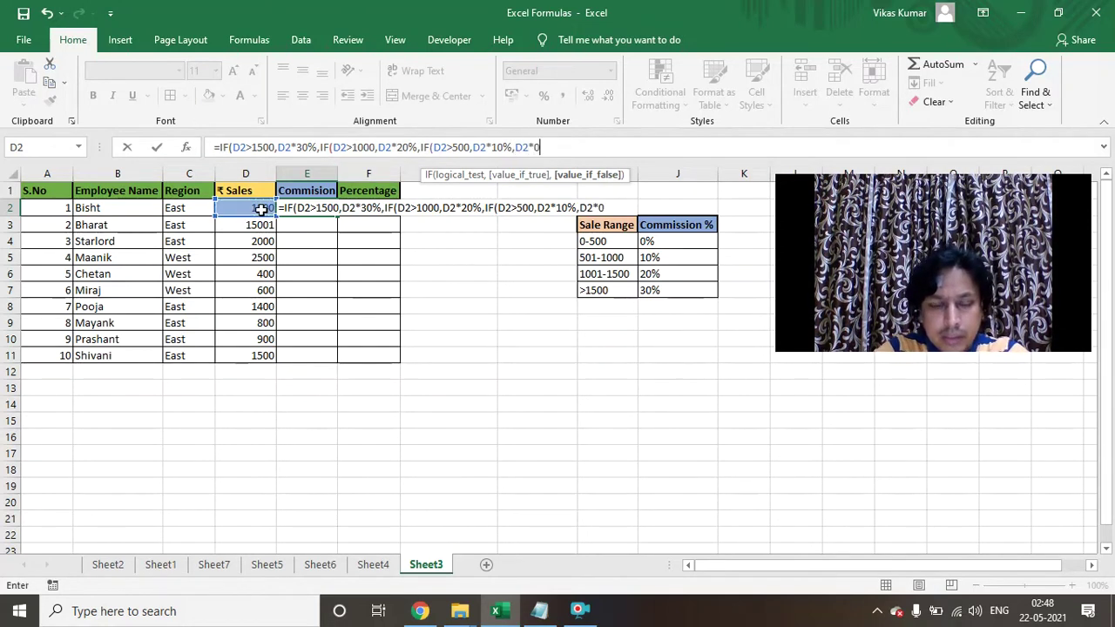
text(%)
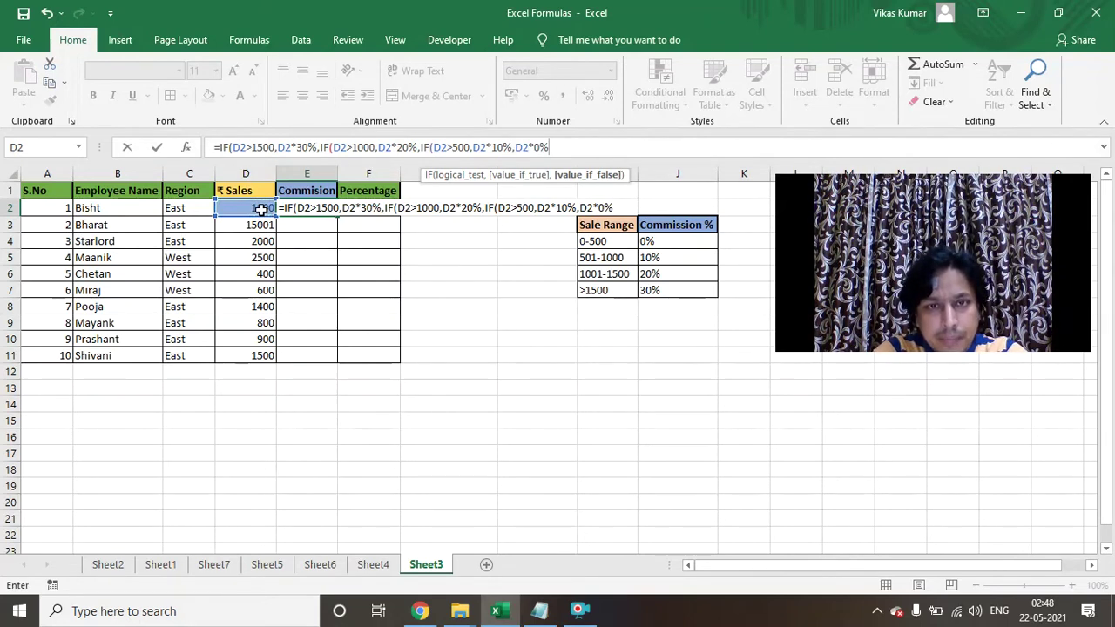
text())
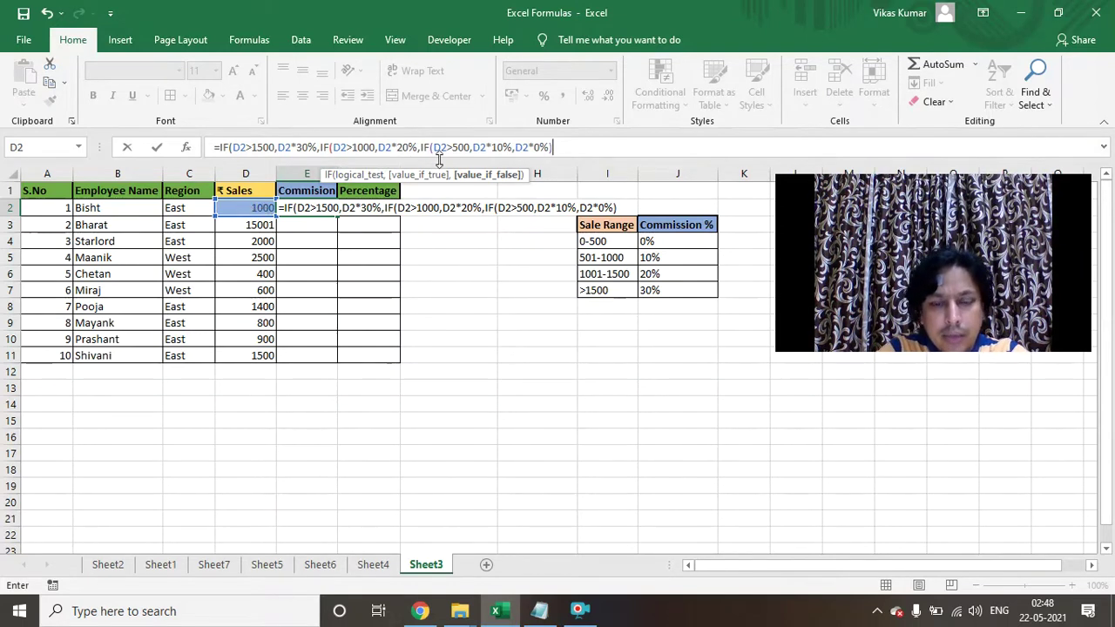
text()))
key(Return)
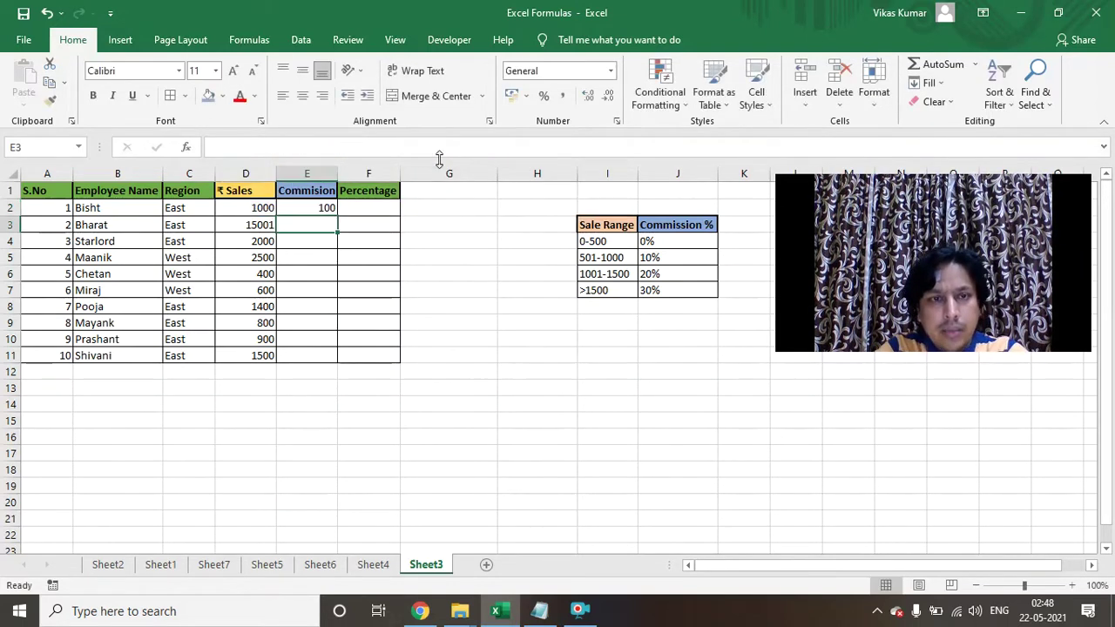
- Fill the commission formula down from E2 to E11 with Ctrl+D
key(Left)
key(ctrl+Down)
key(Right)
key(ctrl+shift+Up)
key(ctrl+d)
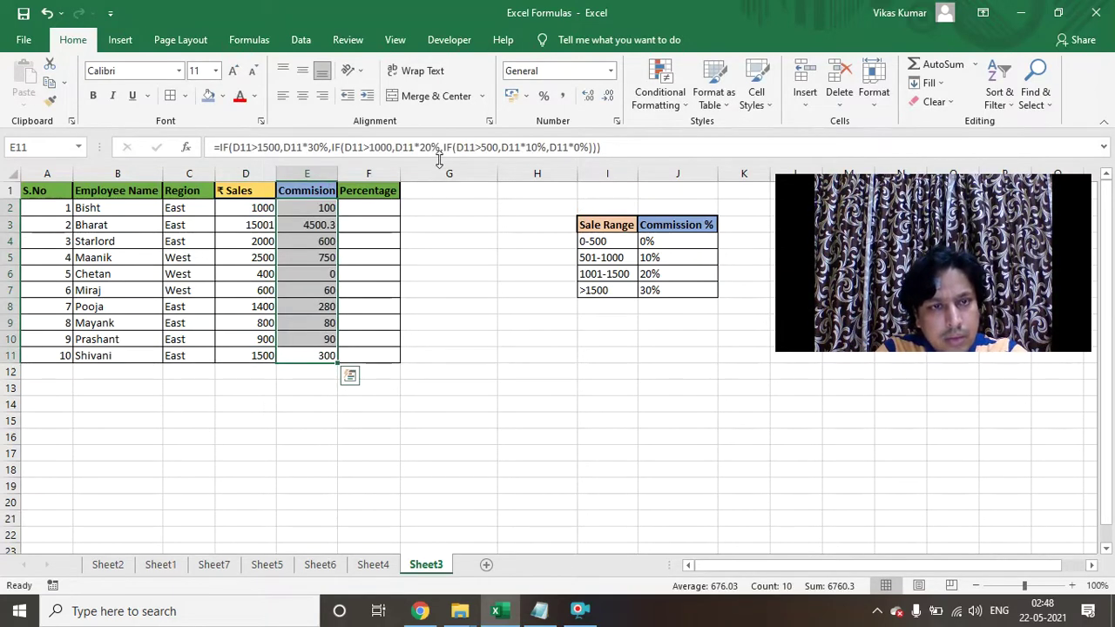
key(ctrl+Up)
key(Down)
key(Right)
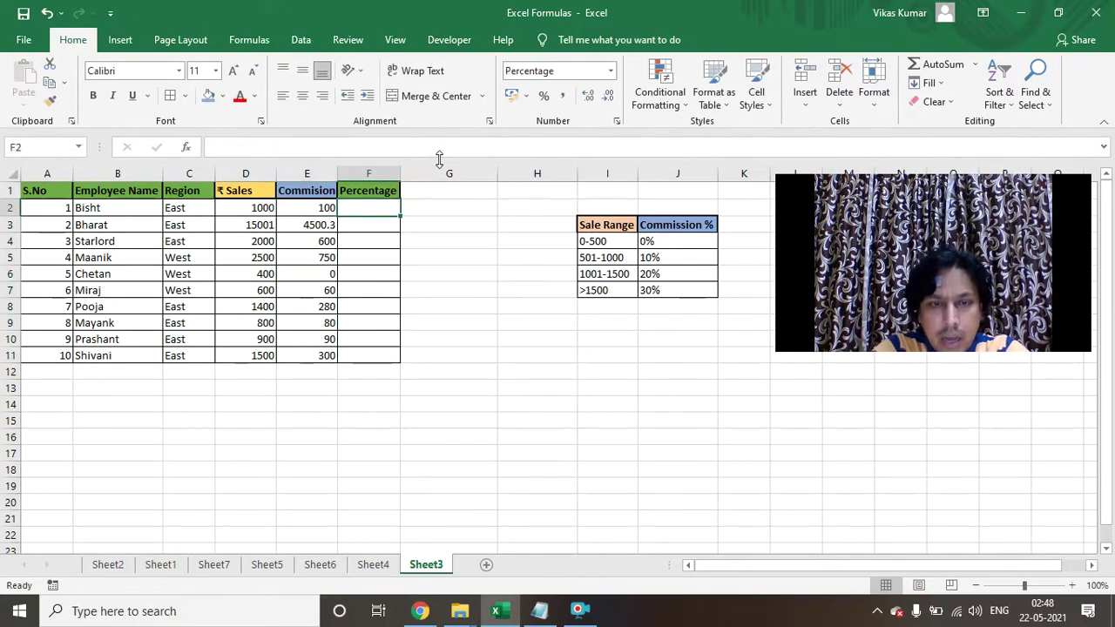
- Enter =E2/D2 in F2 and fill it down through F11
text(=)
key(Left)
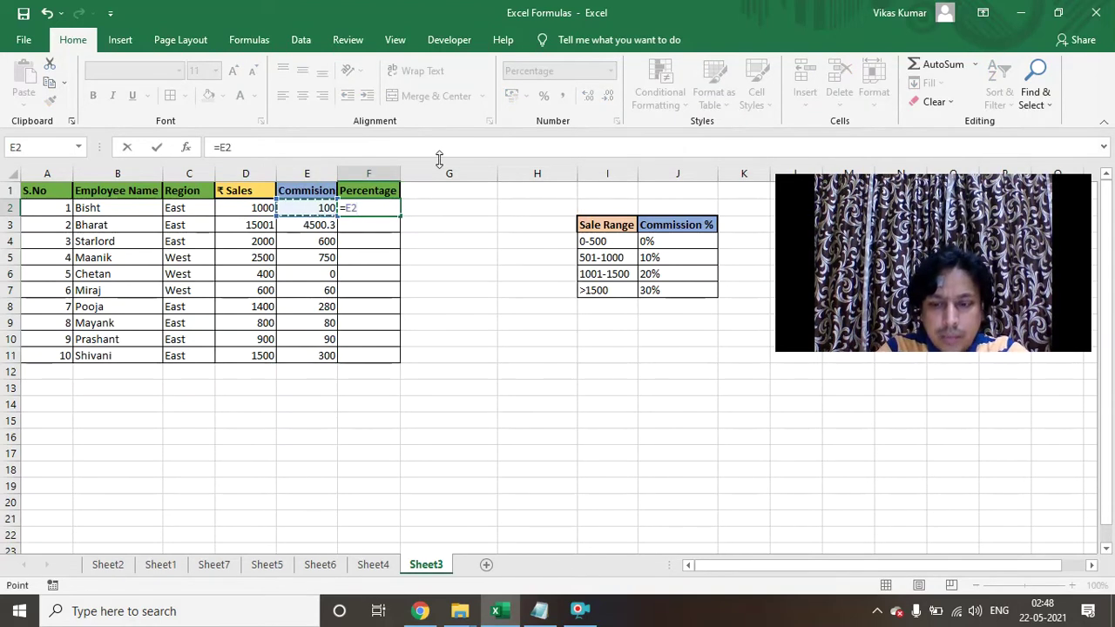
text(/)
key(Left)
key(Left)
key(Return)
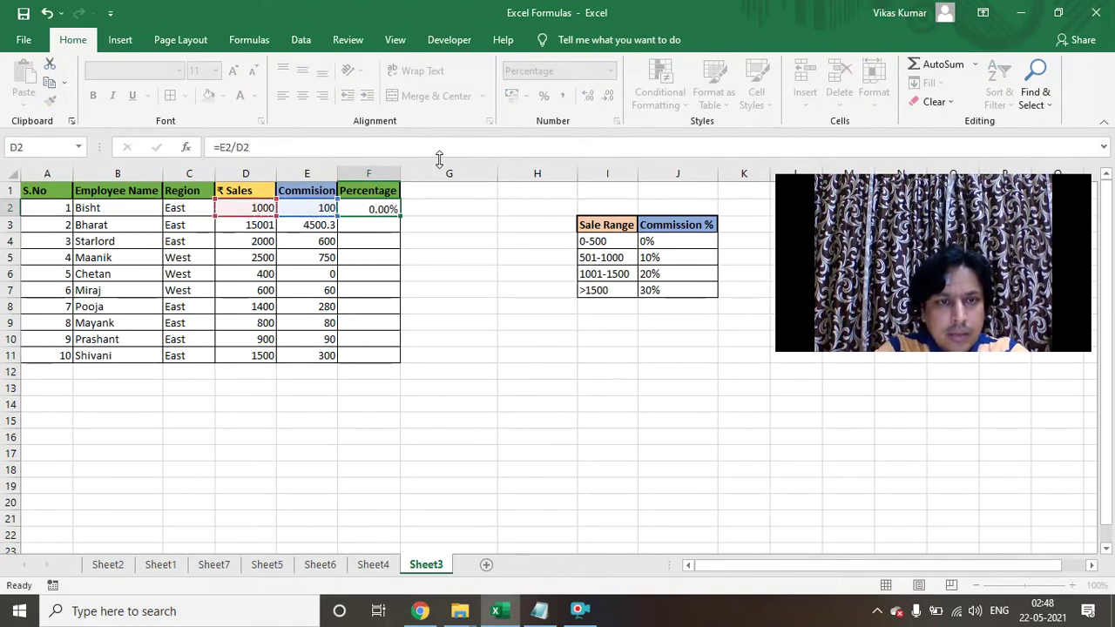
key(Left)
key(ctrl+Down)
key(Right)
key(ctrl+shift+Up)
key(ctrl+d)
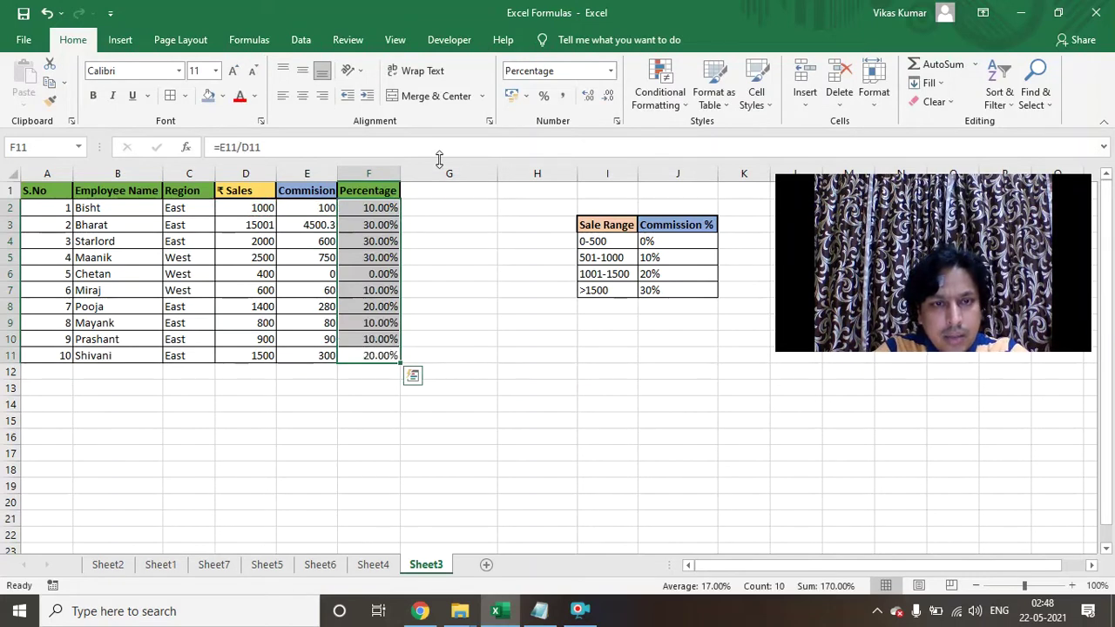
click(311, 210)
- Change the sales in D3 to 1500
key(Left)
key(Down)
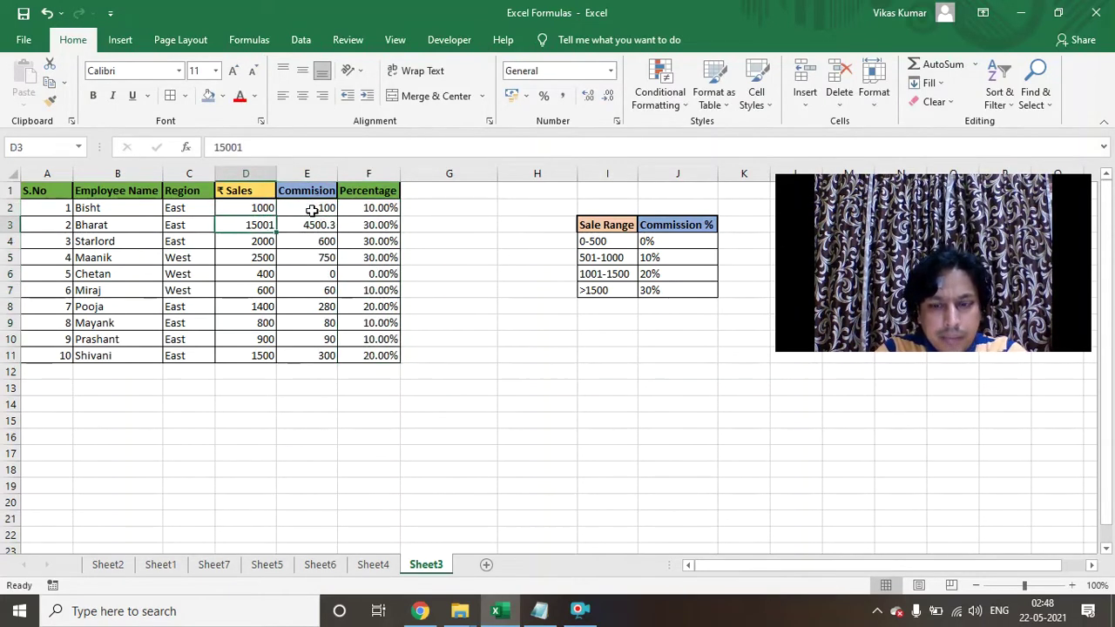
text(1500)
key(Return)
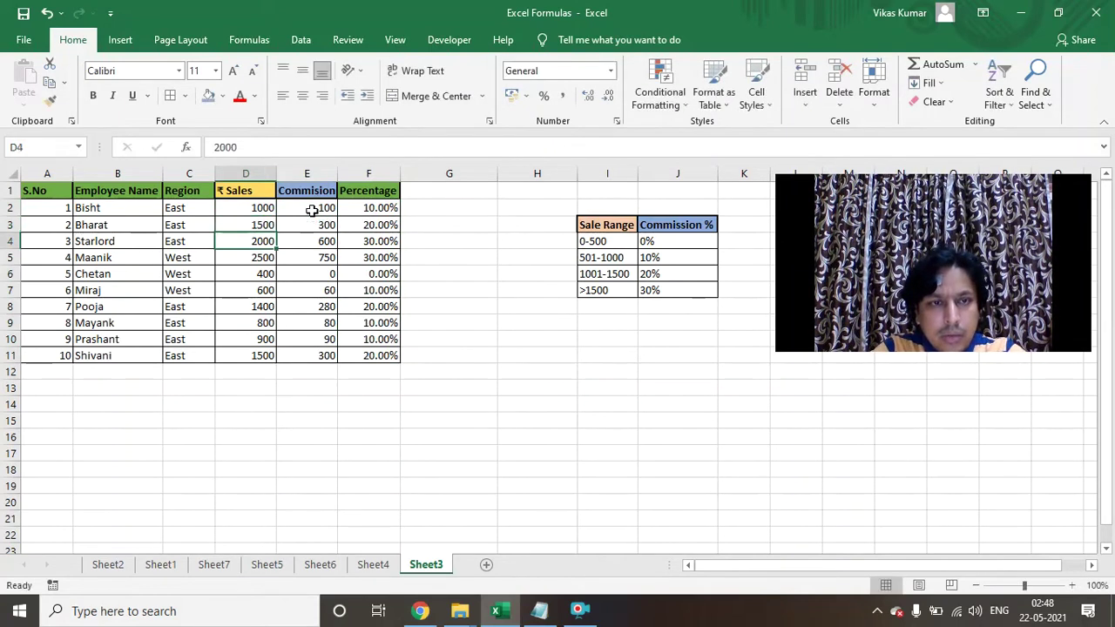
- Check E2 and F2 formulas and the 501-1000 tier's 10% rate, leaving D2 unchanged
key(Up)
key(Up)
key(Right)
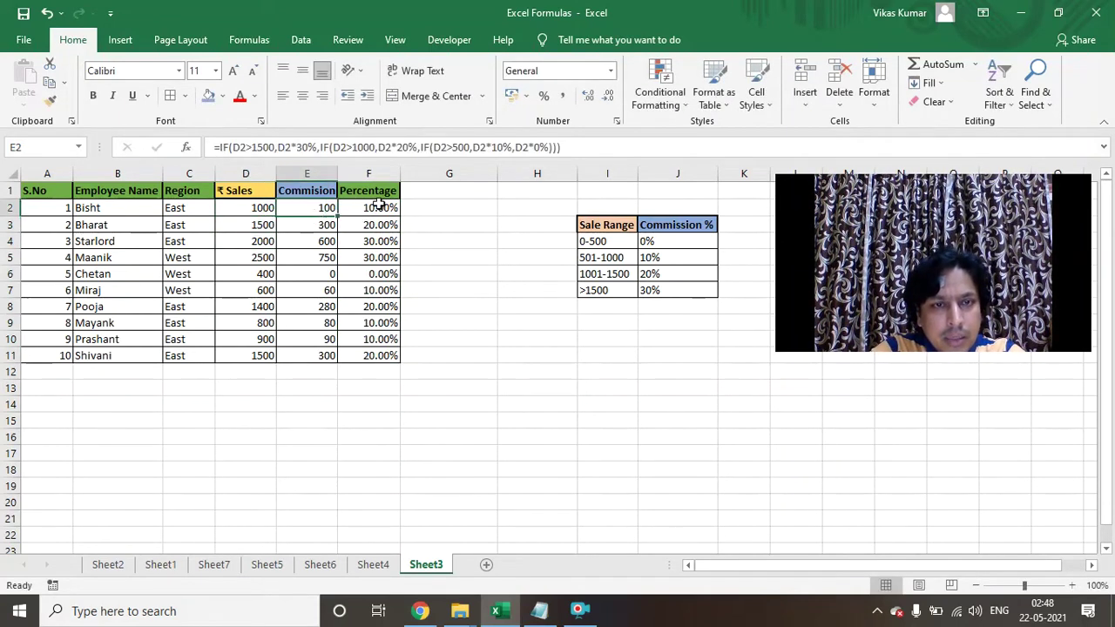
click(389, 205)
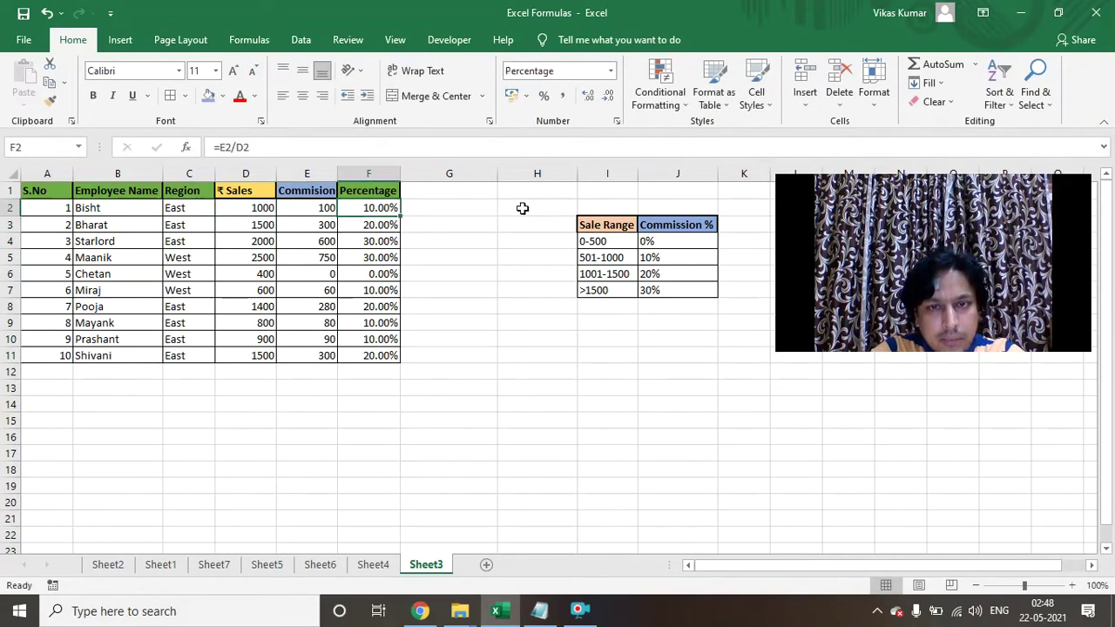
click(614, 255)
click(655, 256)
click(257, 206)
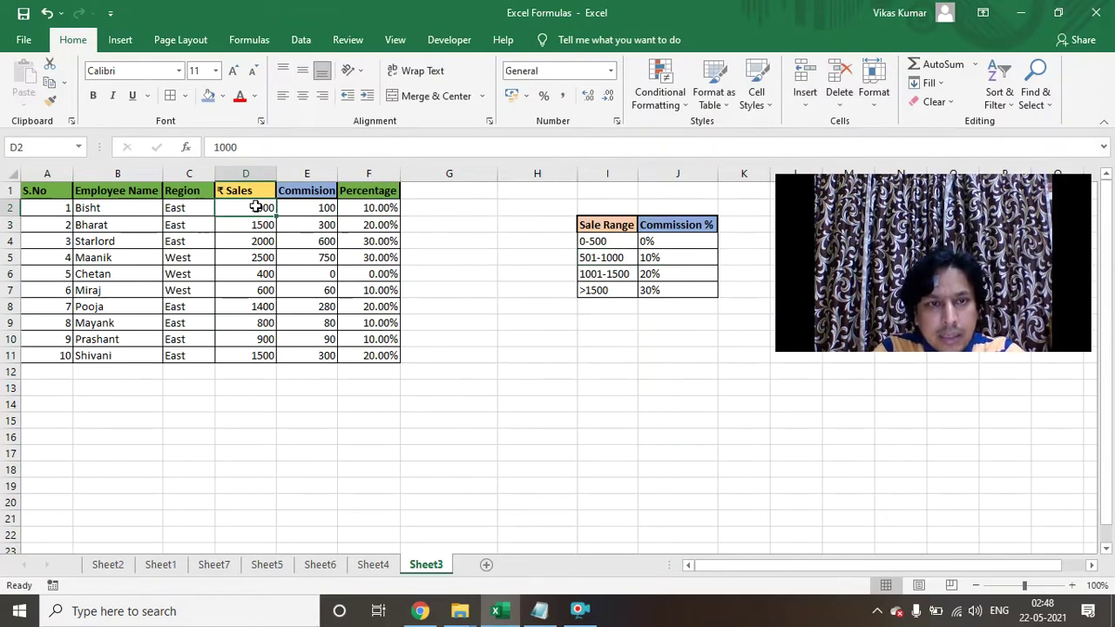
double_click(257, 206)
key(Escape)
key(Right)
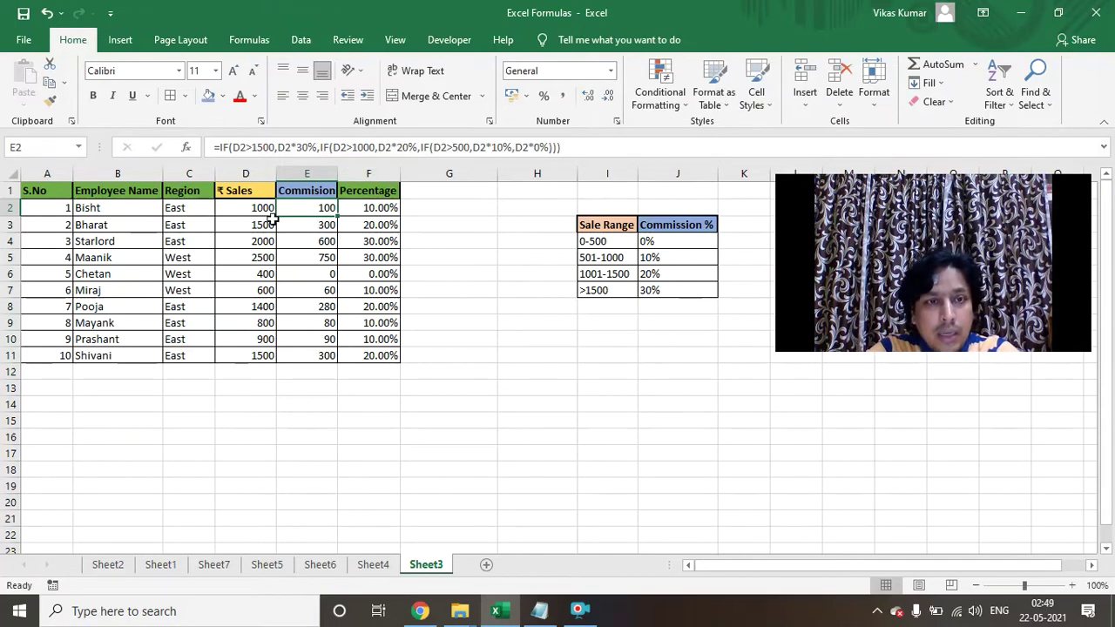
- Test D2 with 1600 (30%) and 501, comparing against the 10% tier
click(242, 209)
text(1600)
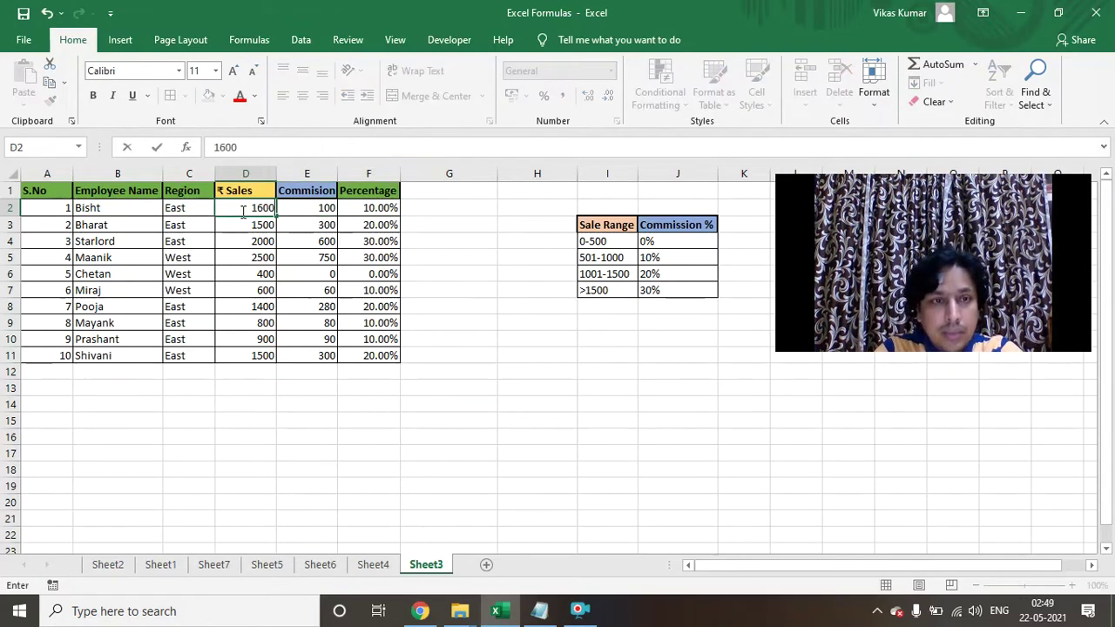
key(Return)
click(380, 203)
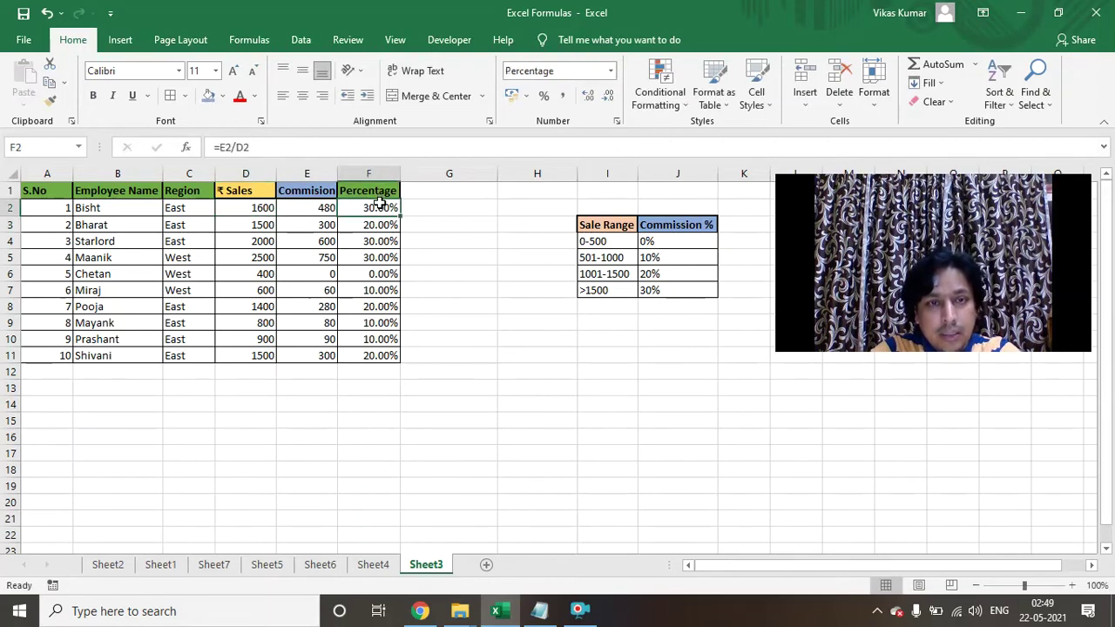
click(248, 208)
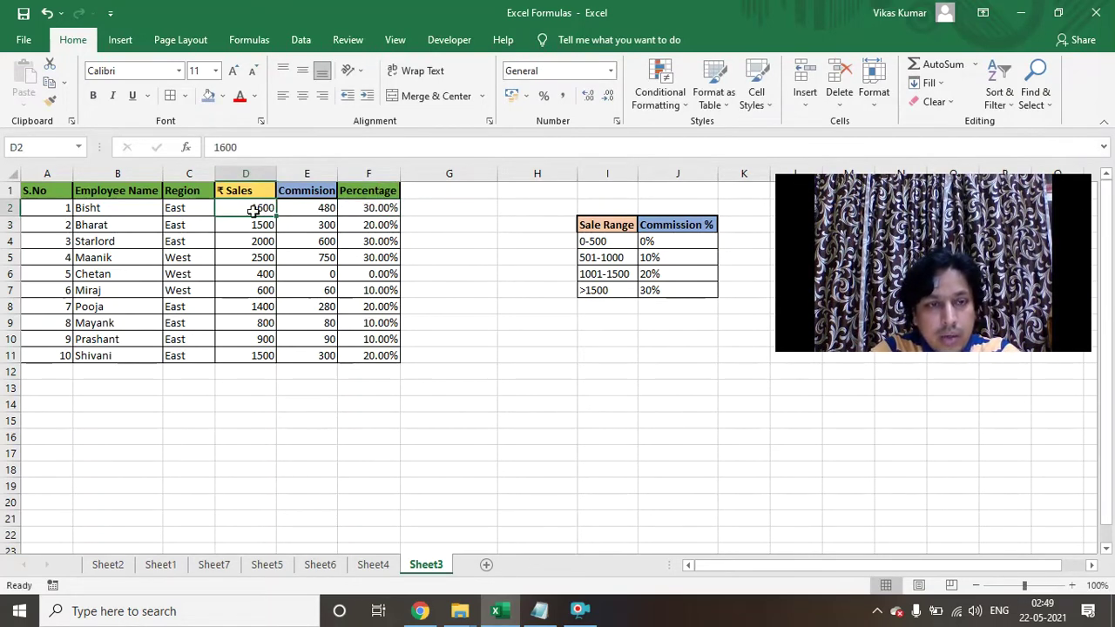
text(501)
key(Return)
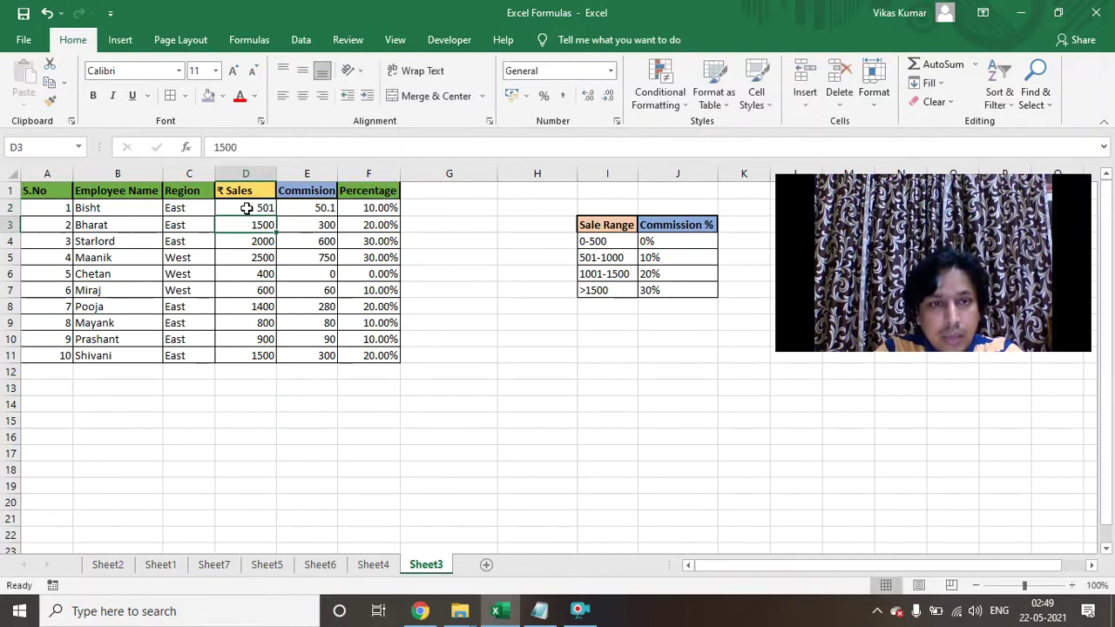
click(608, 258)
click(681, 254)
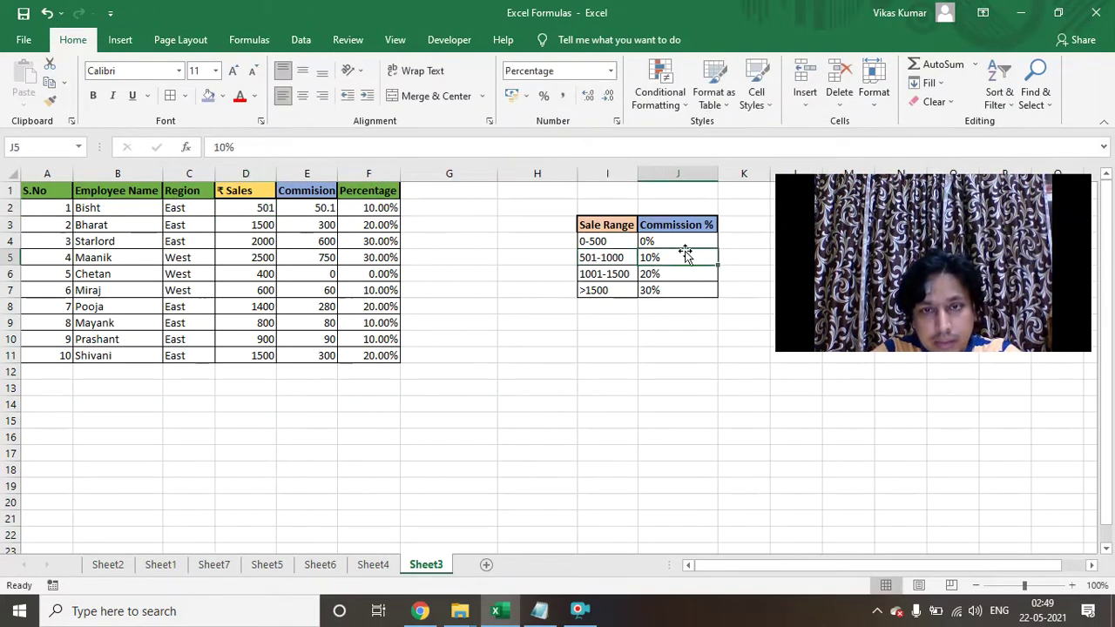
- Set D2 to 500, try 1501 in D3, then restore D3 to 1500 at 20%
click(238, 206)
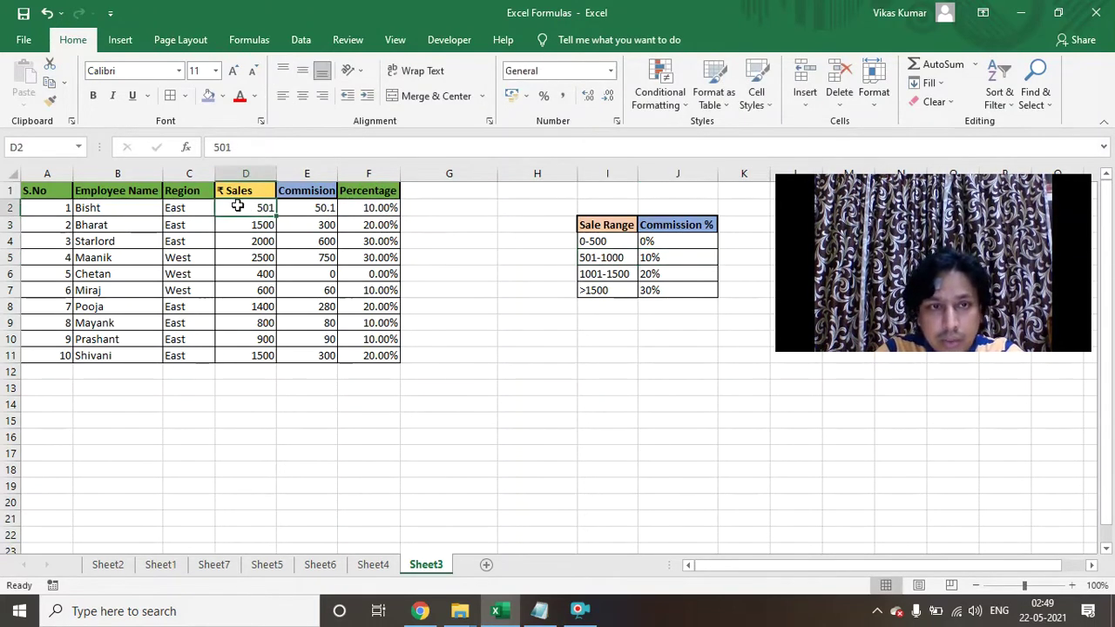
text(500)
key(Return)
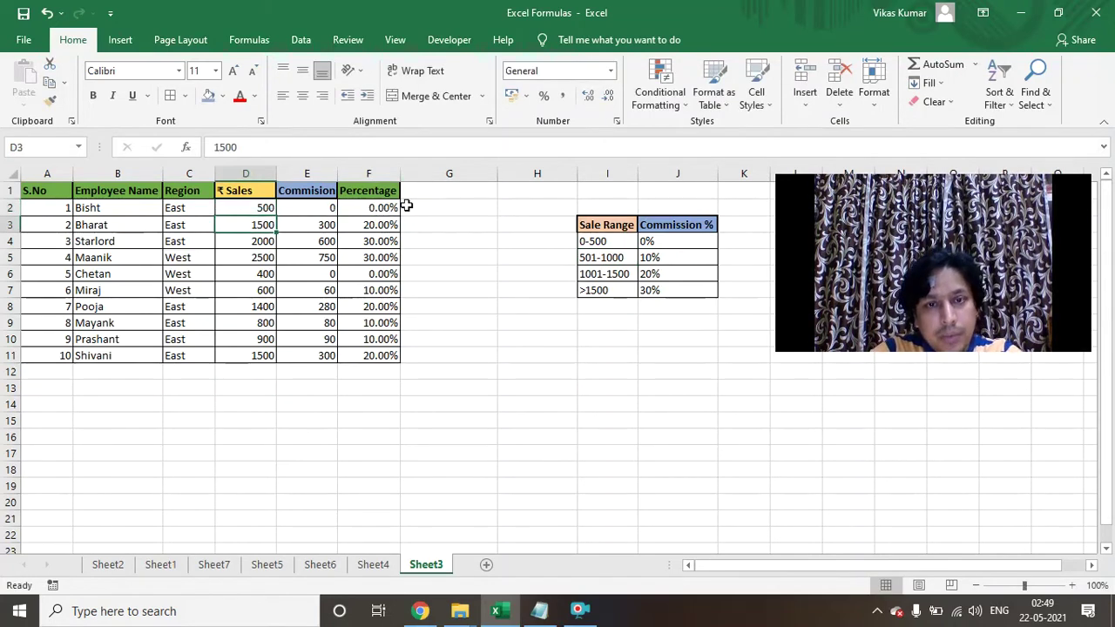
text(15)
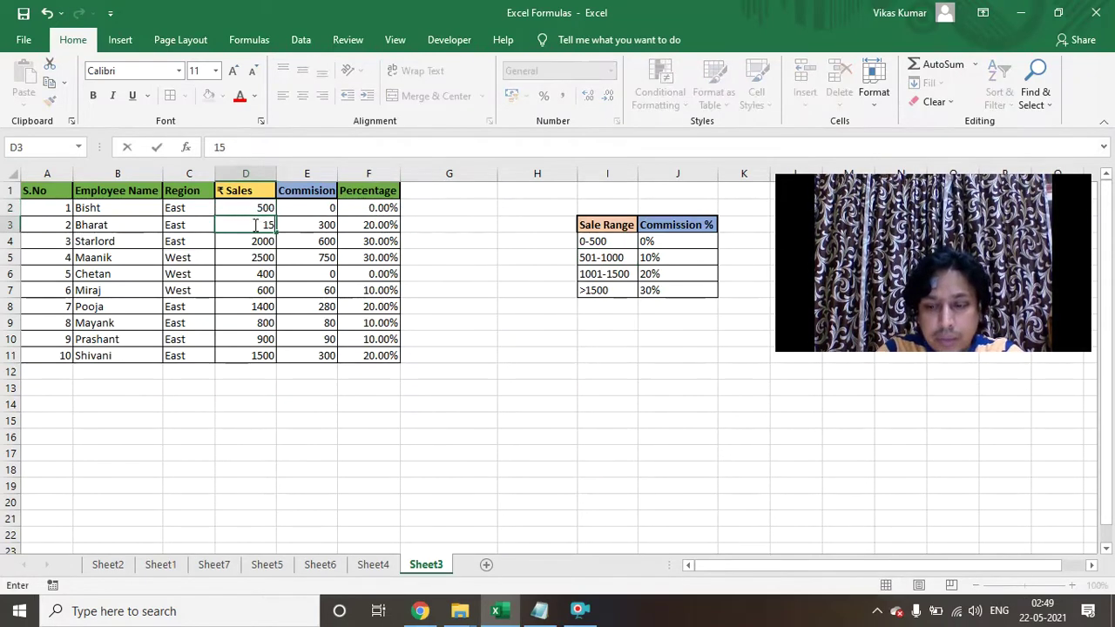
text(01)
key(Return)
click(390, 224)
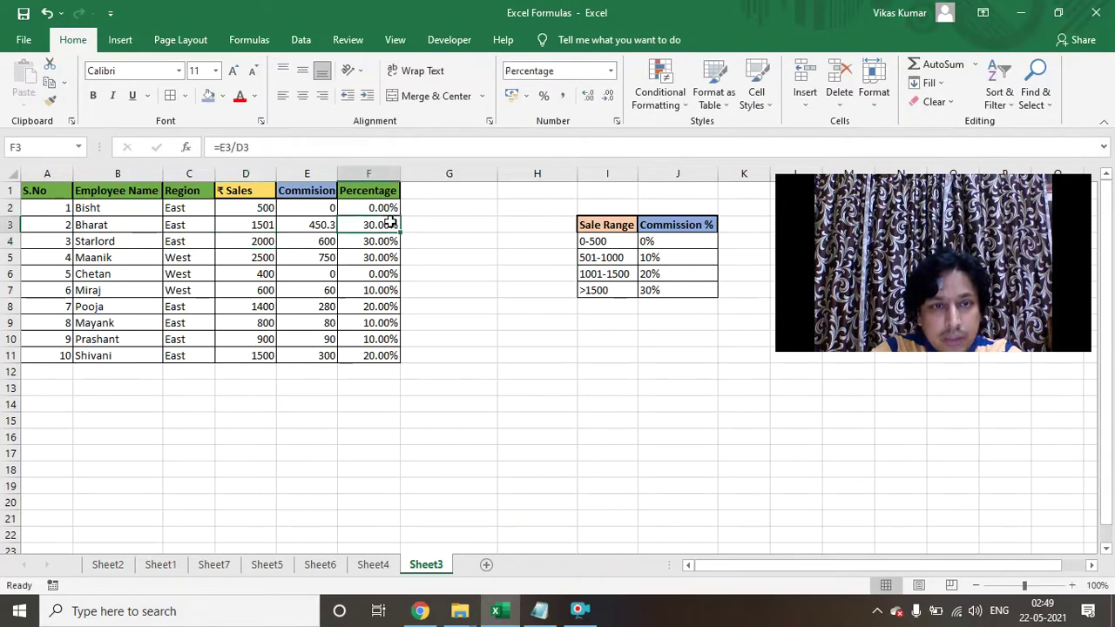
click(243, 225)
text(1500)
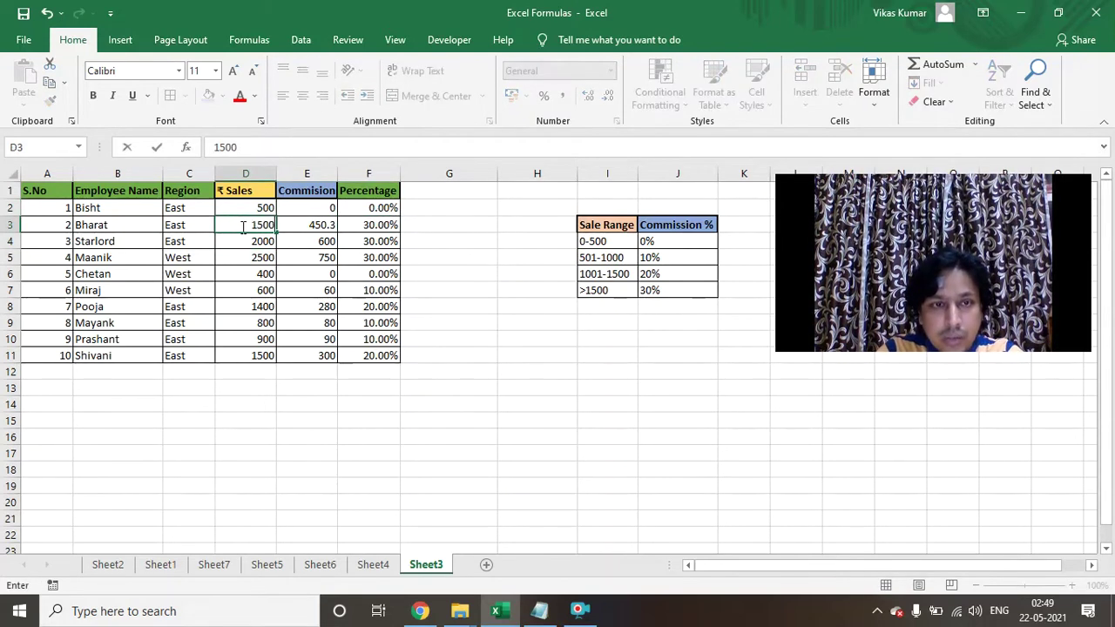
key(Return)
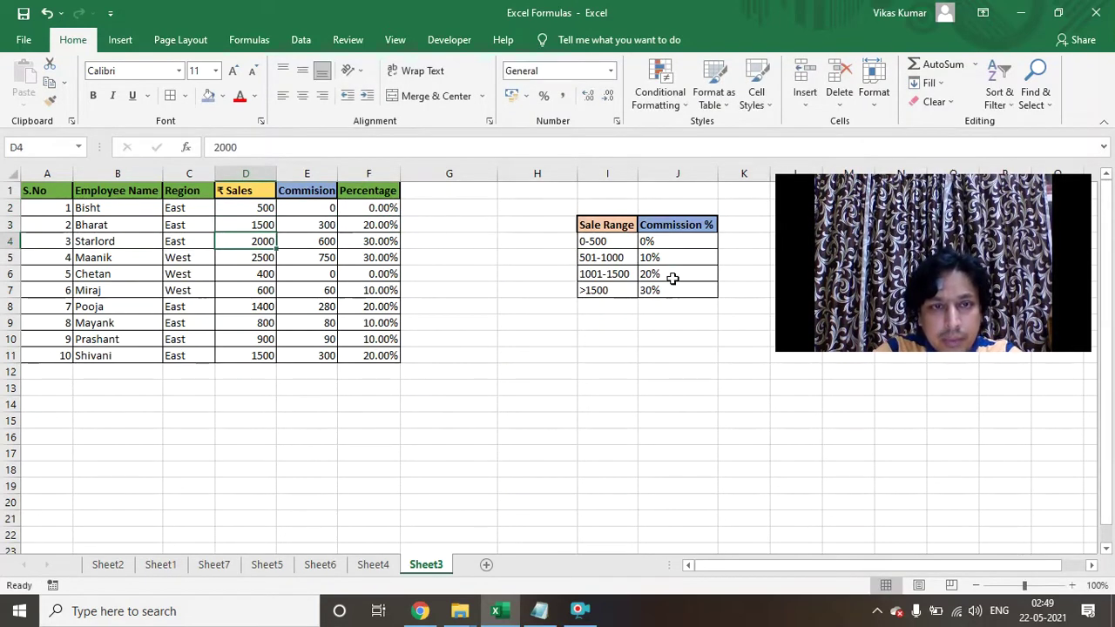
click(672, 273)
click(275, 258)
key(ctrl+Up)
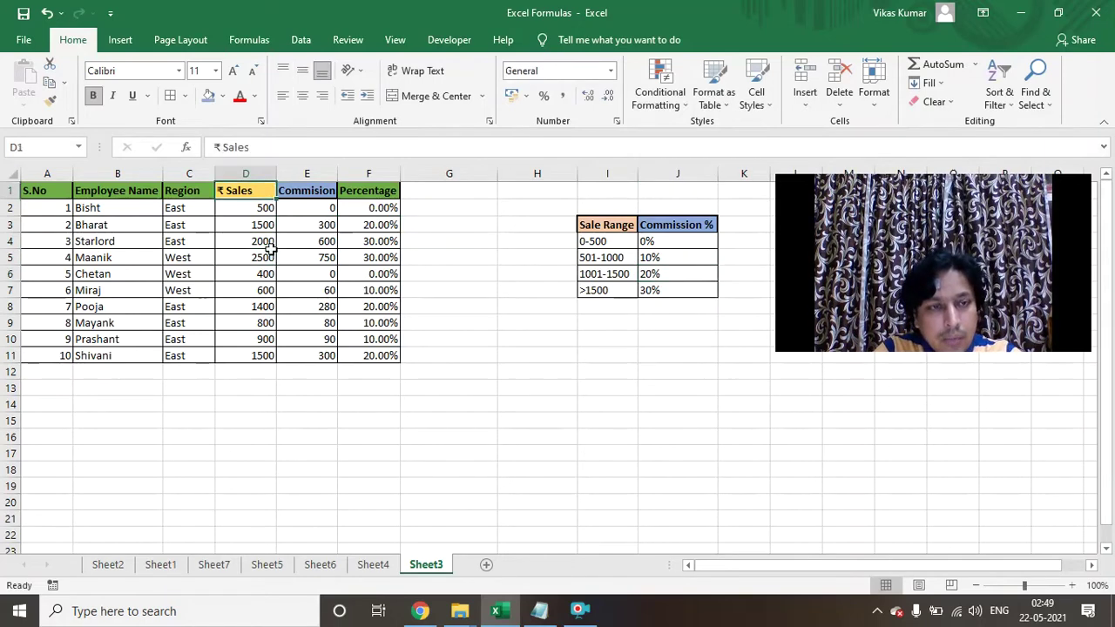
key(ctrl+Left)
key(ctrl+shift+Down)
key(ctrl+shift+Right)
key(ctrl+Up)
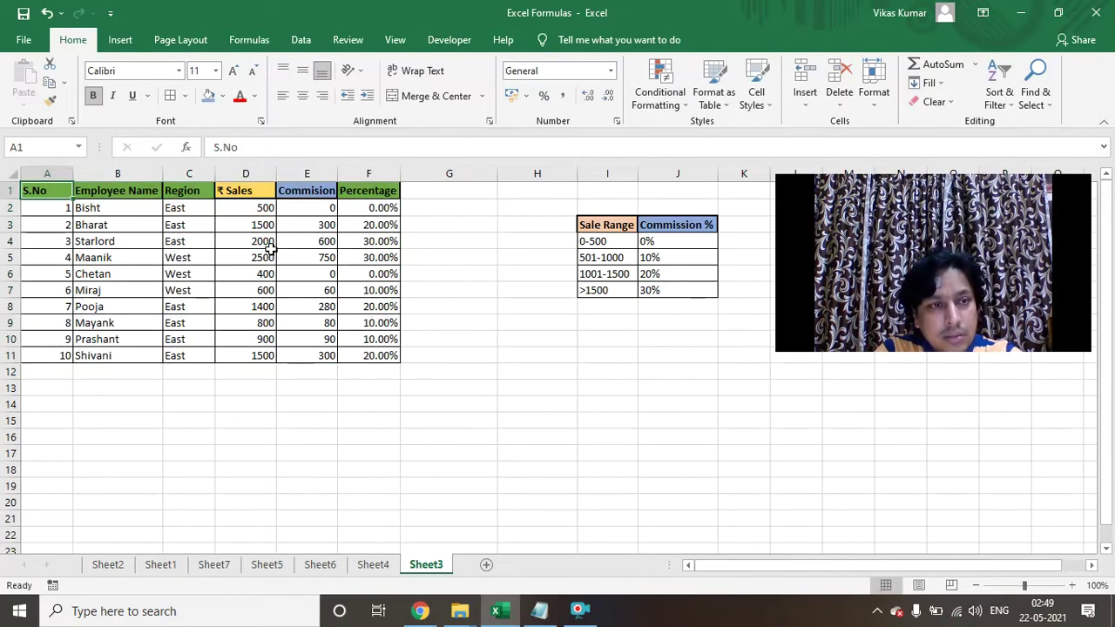
key(ctrl+shift+Down)
key(ctrl+shift+Right)
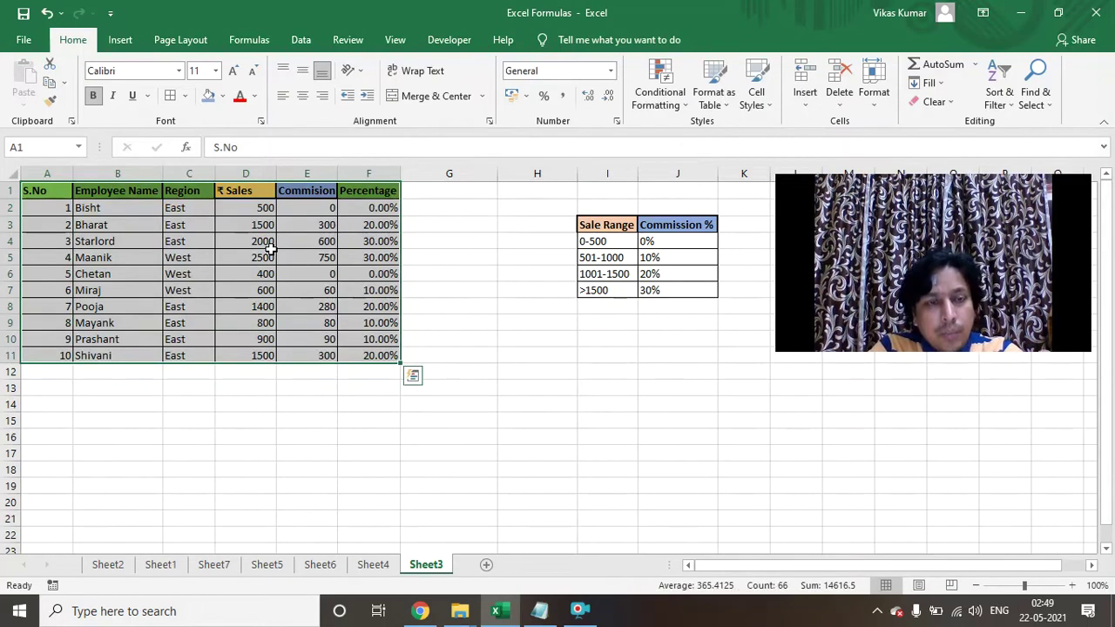
key(ctrl+Up)
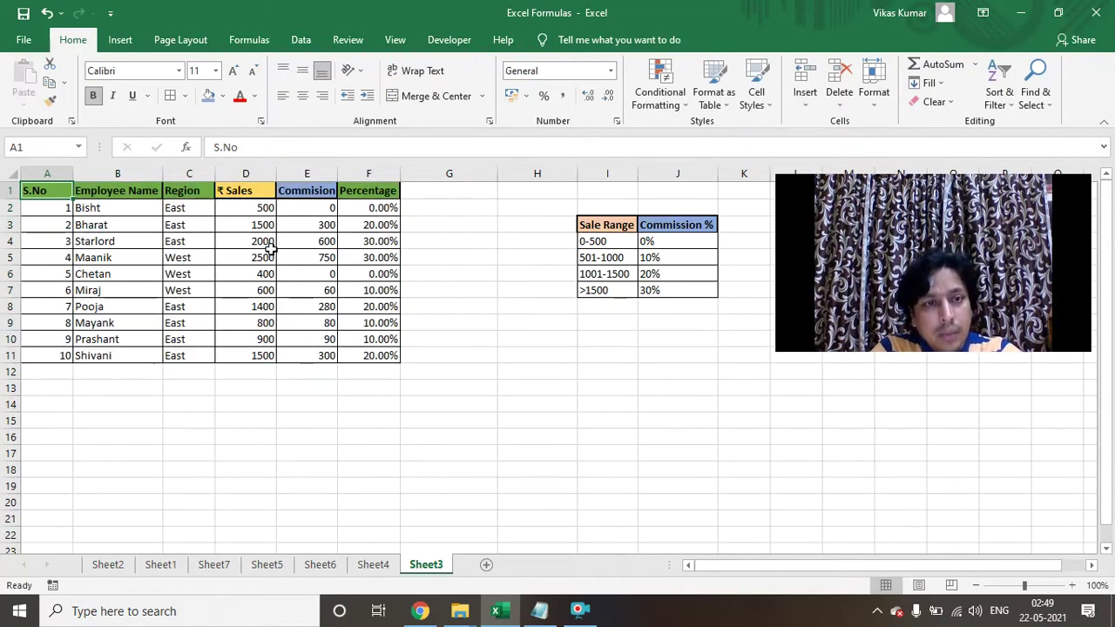